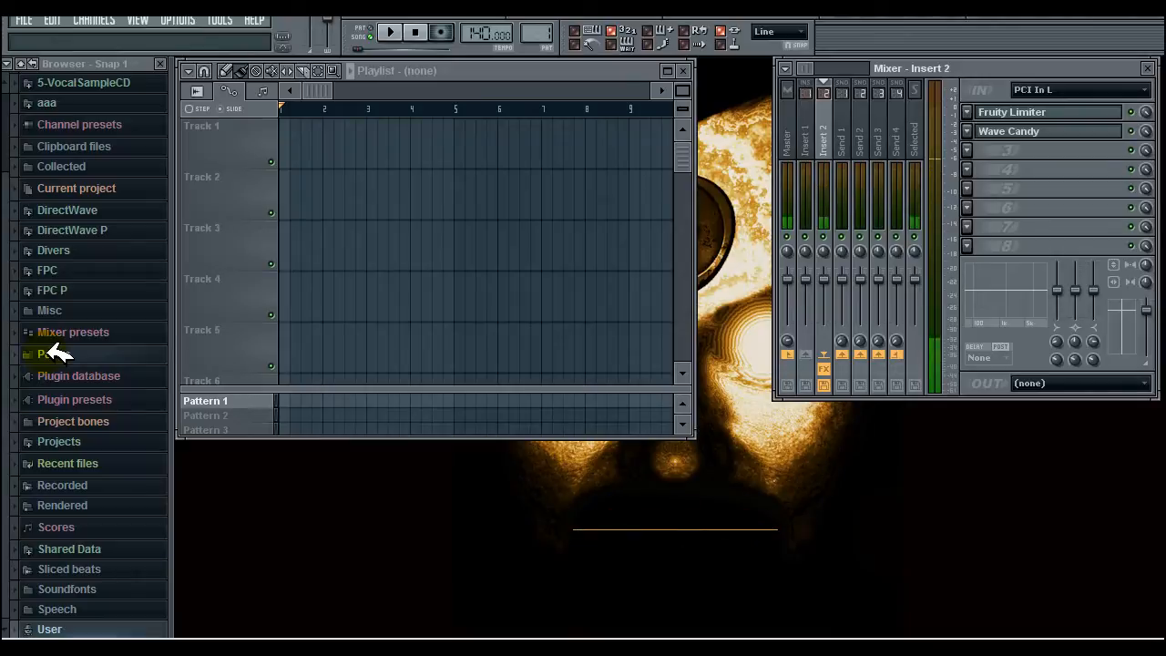
# - Load the DL_Electrobox loop from the Loops folder in Packs into a new channel
pyautogui.click(57, 354)
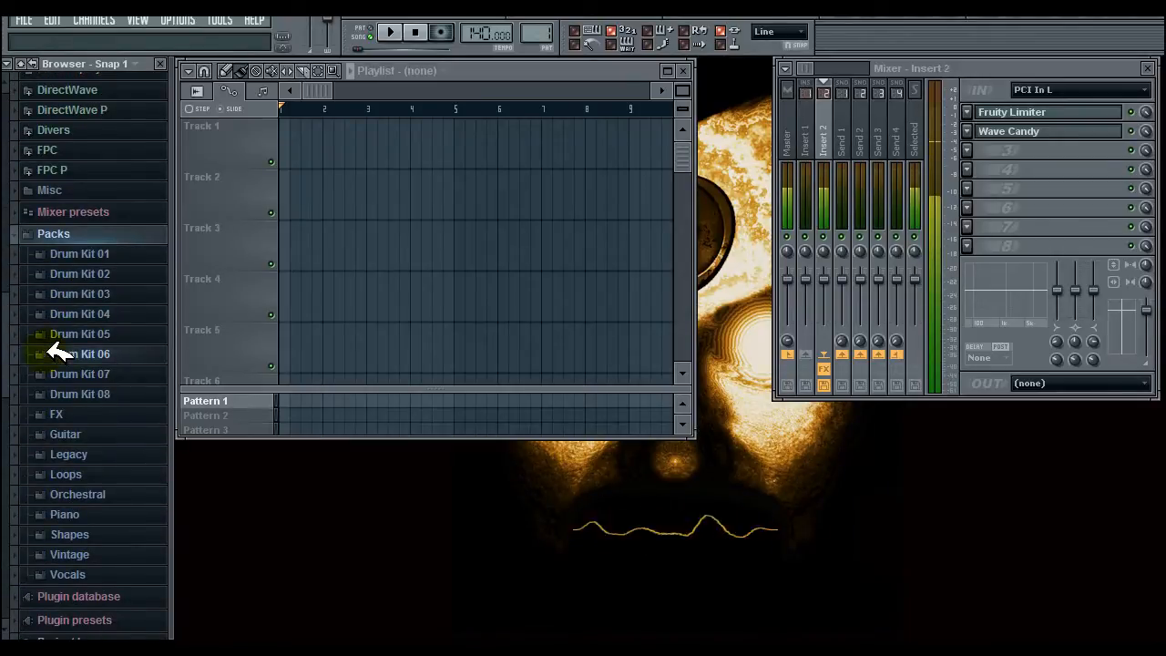
pyautogui.click(72, 473)
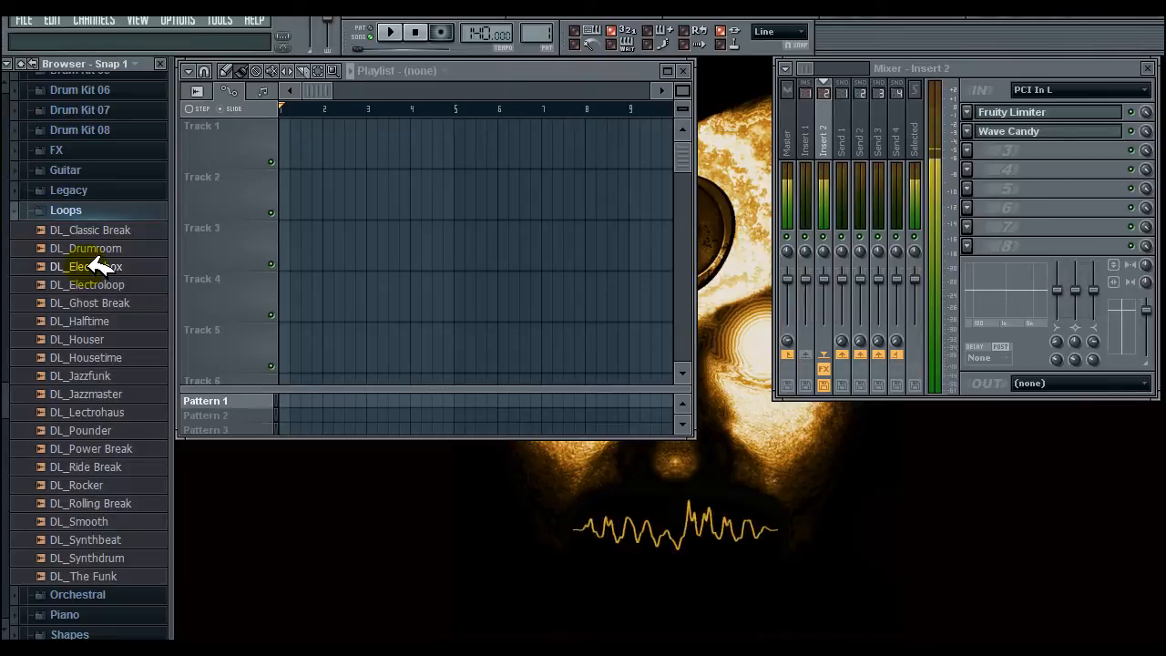
pyautogui.rightClick(99, 266)
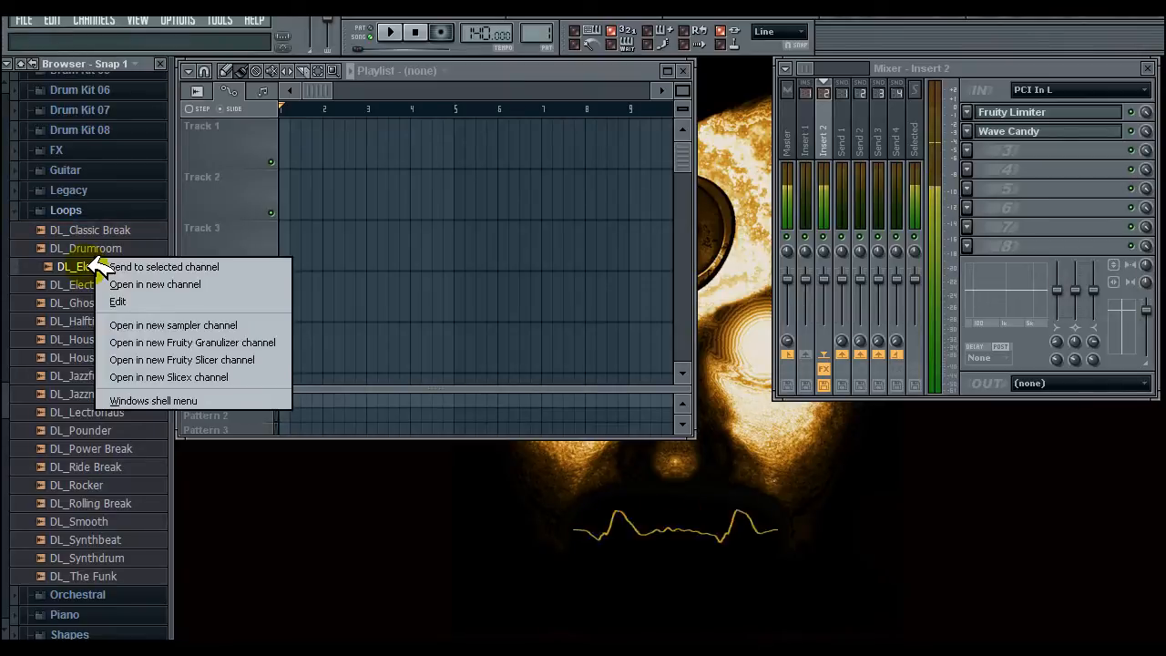
pyautogui.click(156, 283)
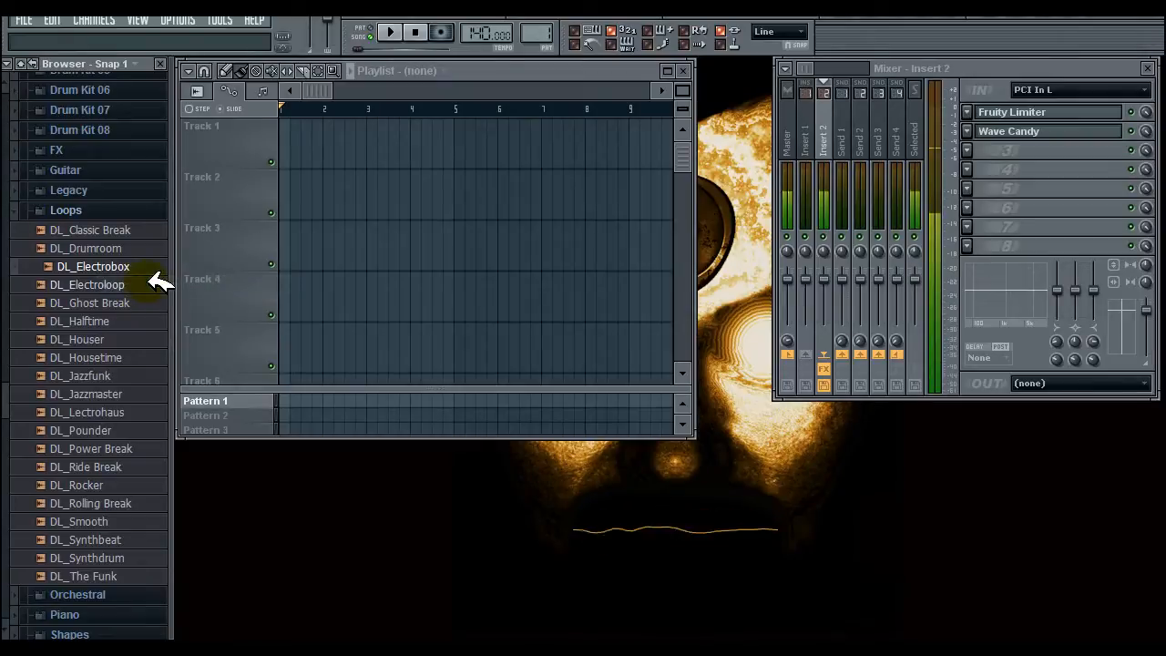
# - Enable the first step of the DL_Electrobox channel in the step sequencer and play the pattern
pyautogui.click(817, 9)
pyautogui.moveTo(799, 89); pyautogui.dragTo(566, 97)
pyautogui.click(520, 169)
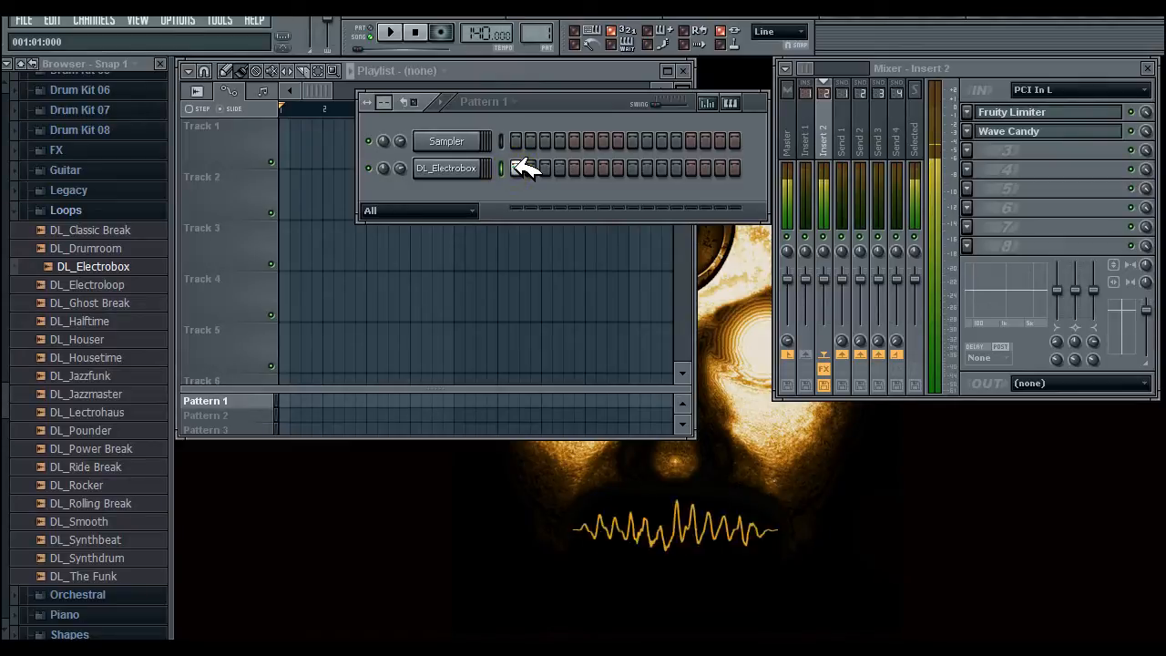
pyautogui.click(391, 32)
pyautogui.click(393, 30)
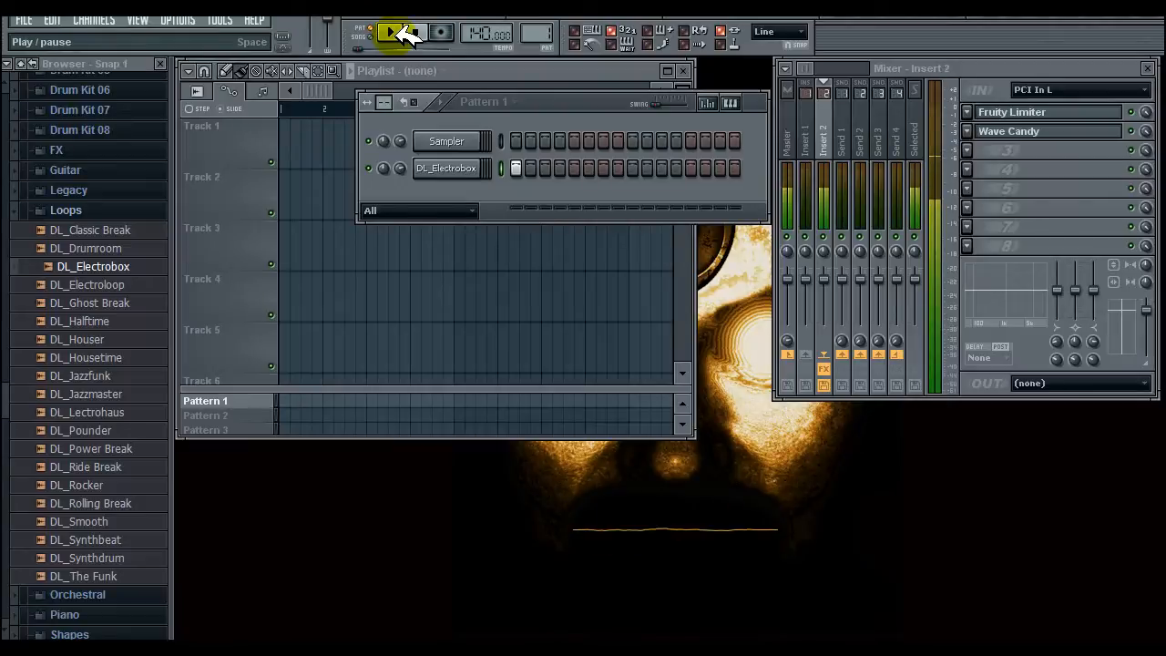
pyautogui.click(393, 31)
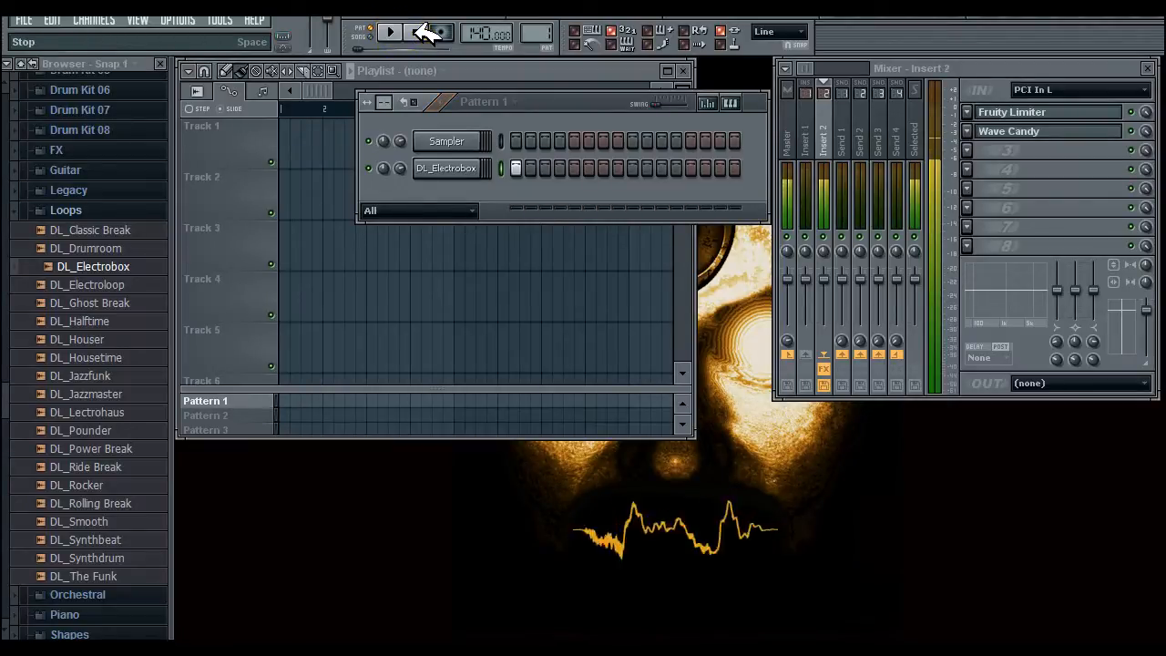
# - In the DL_Electrobox channel settings, keep the stretching method on Auto and set the time stretch to Autodetect
pyautogui.click(469, 166)
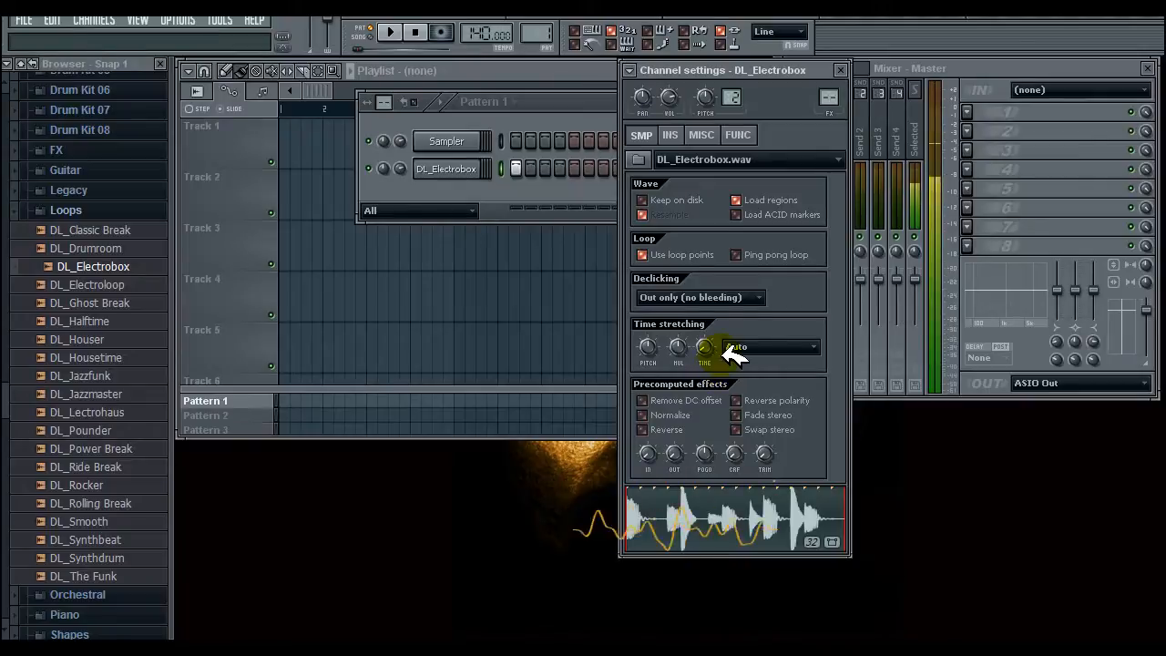
pyautogui.click(819, 344)
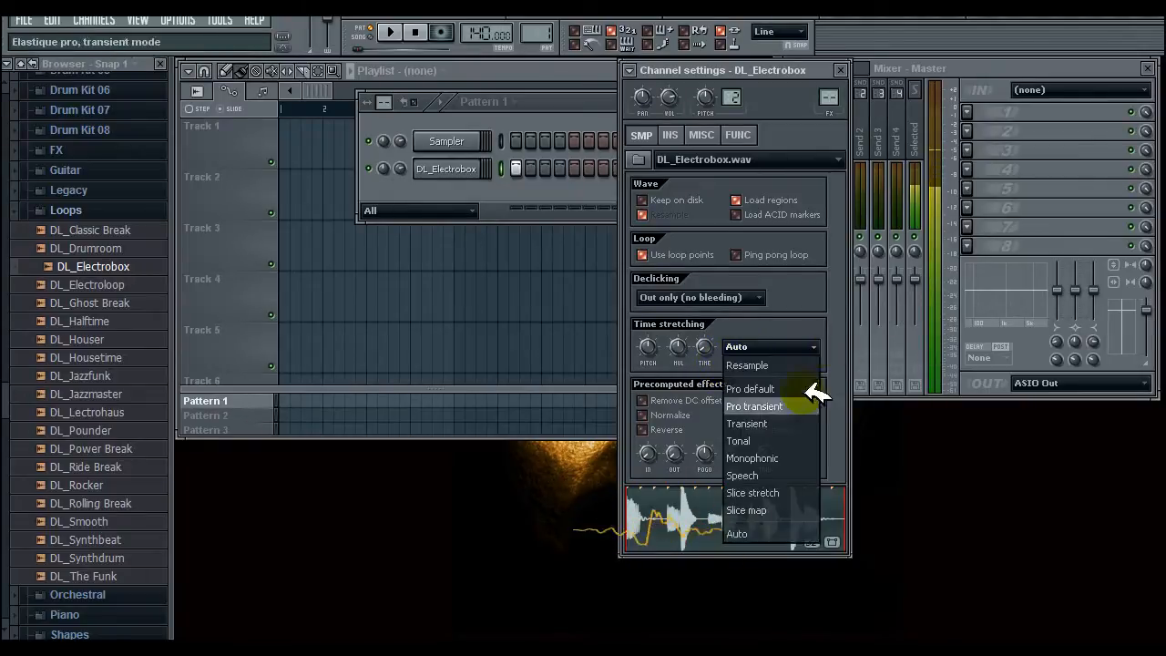
pyautogui.click(778, 532)
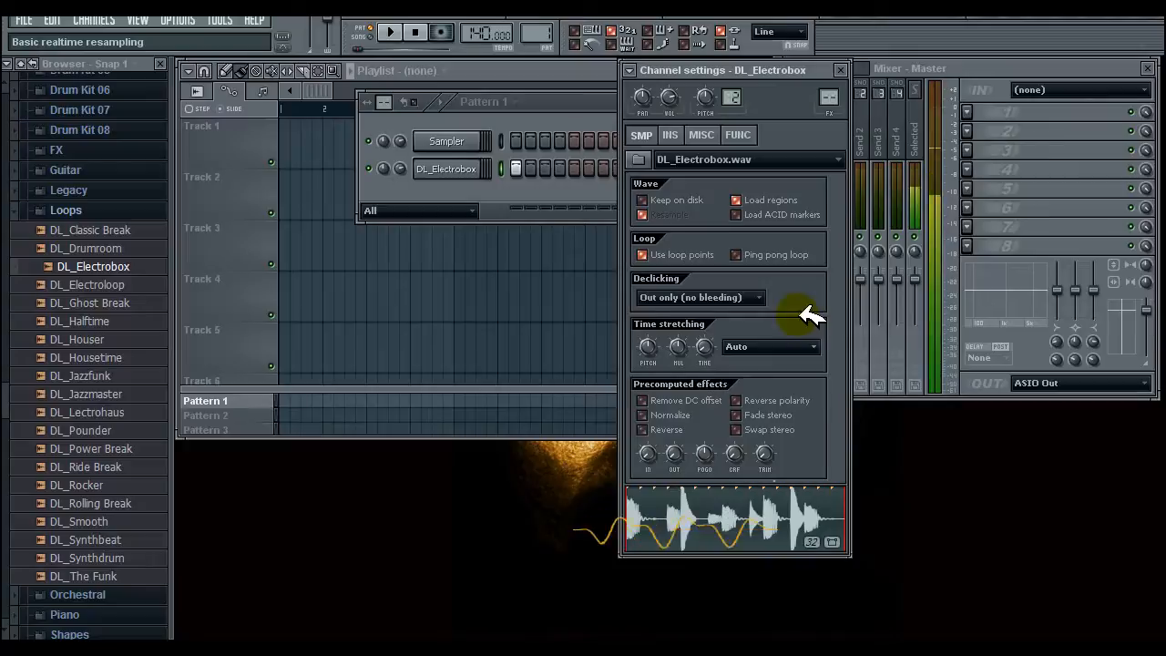
pyautogui.rightClick(708, 343)
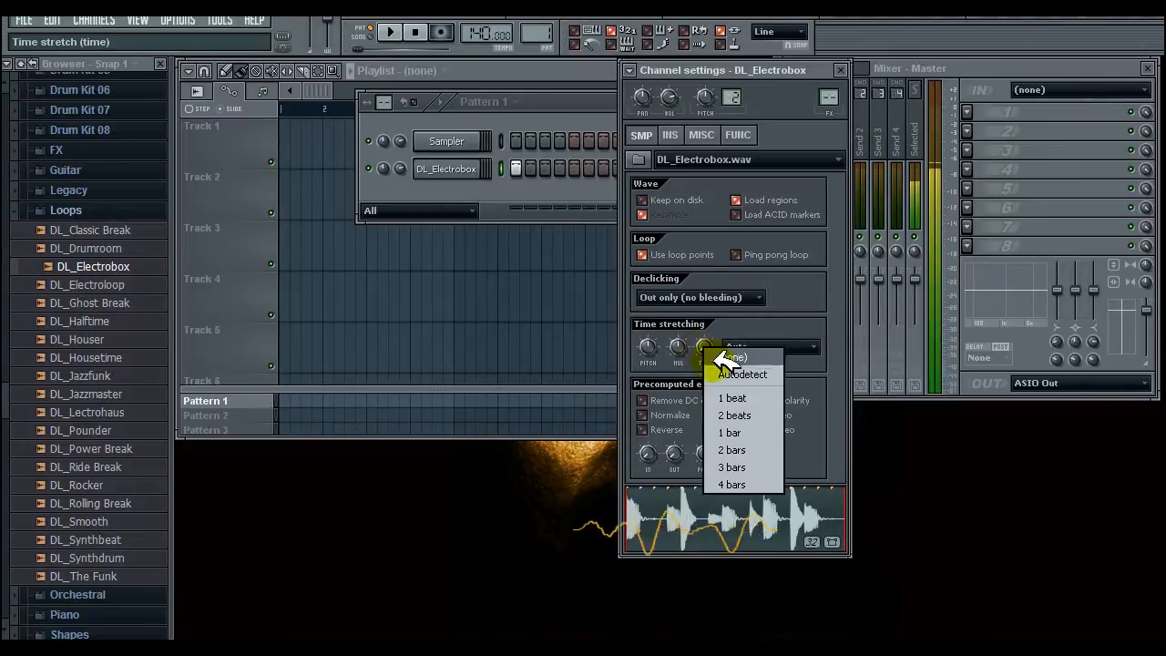
pyautogui.click(734, 373)
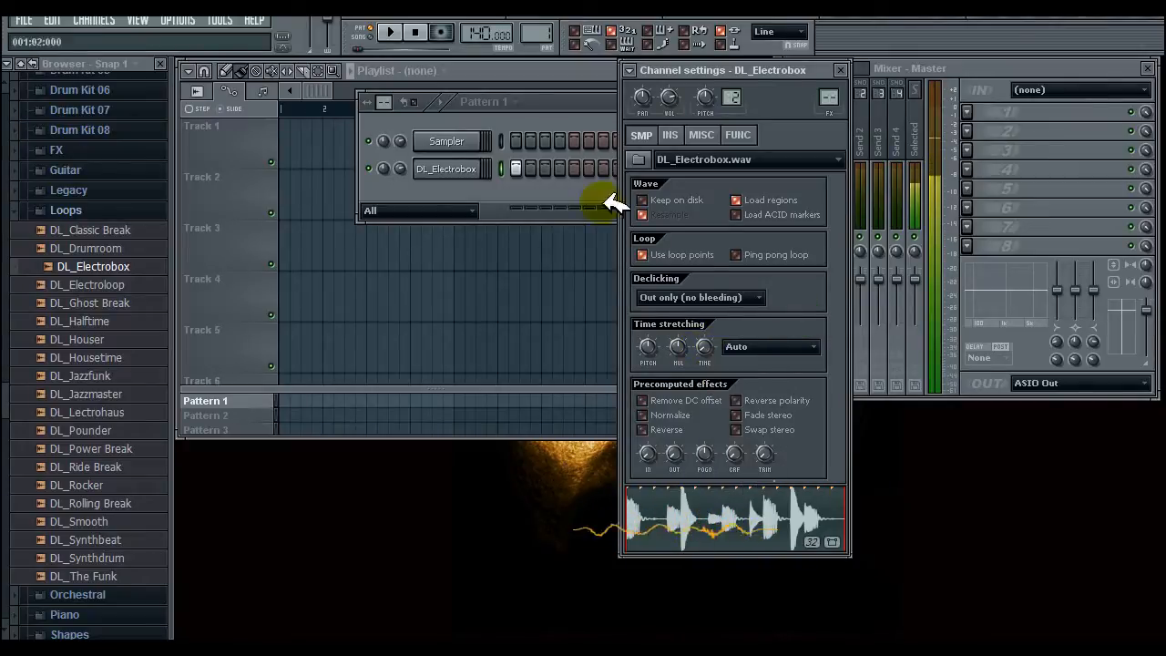
# - Bring the step sequencer to the front and play the pattern to hear the stretched loop
pyautogui.click(526, 99)
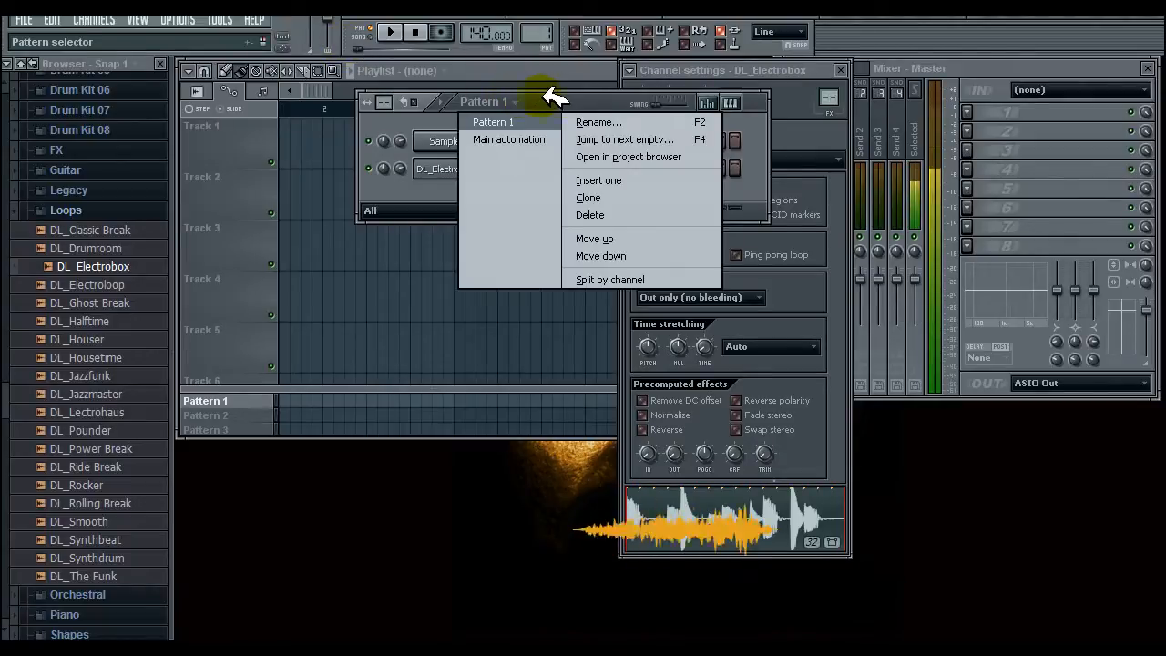
pyautogui.click(552, 97)
pyautogui.click(515, 169)
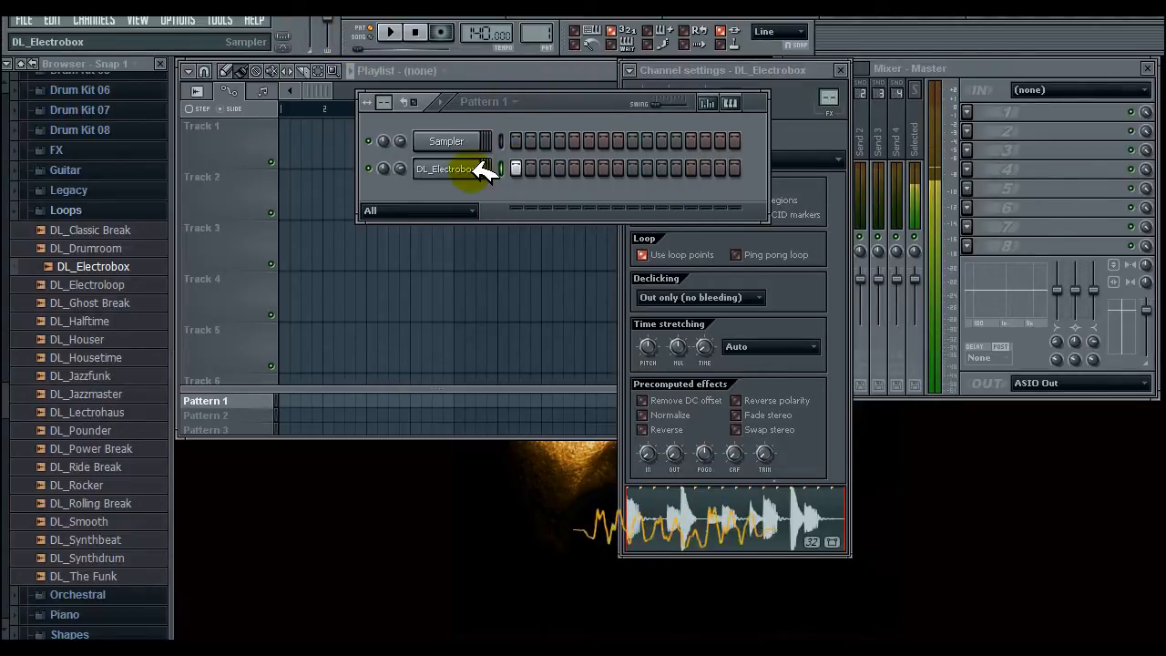
pyautogui.click(397, 27)
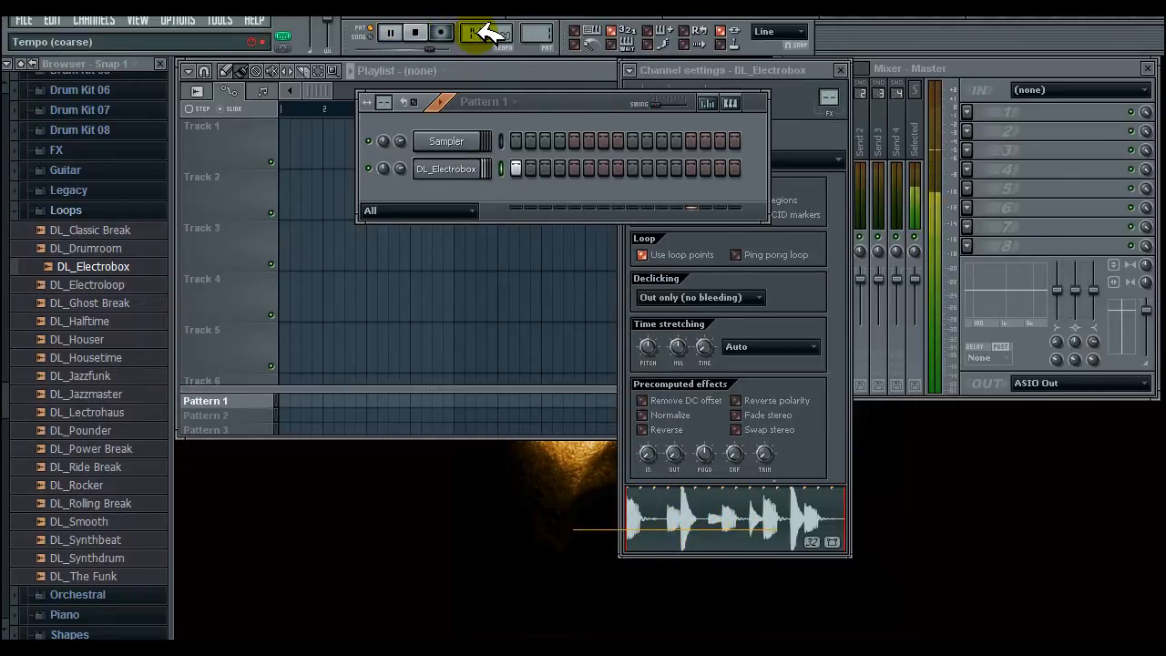
# - Lower the tempo to 127 BPM during playback and accept restretching all channels
pyautogui.moveTo(484, 32); pyautogui.dragTo(486, 79)
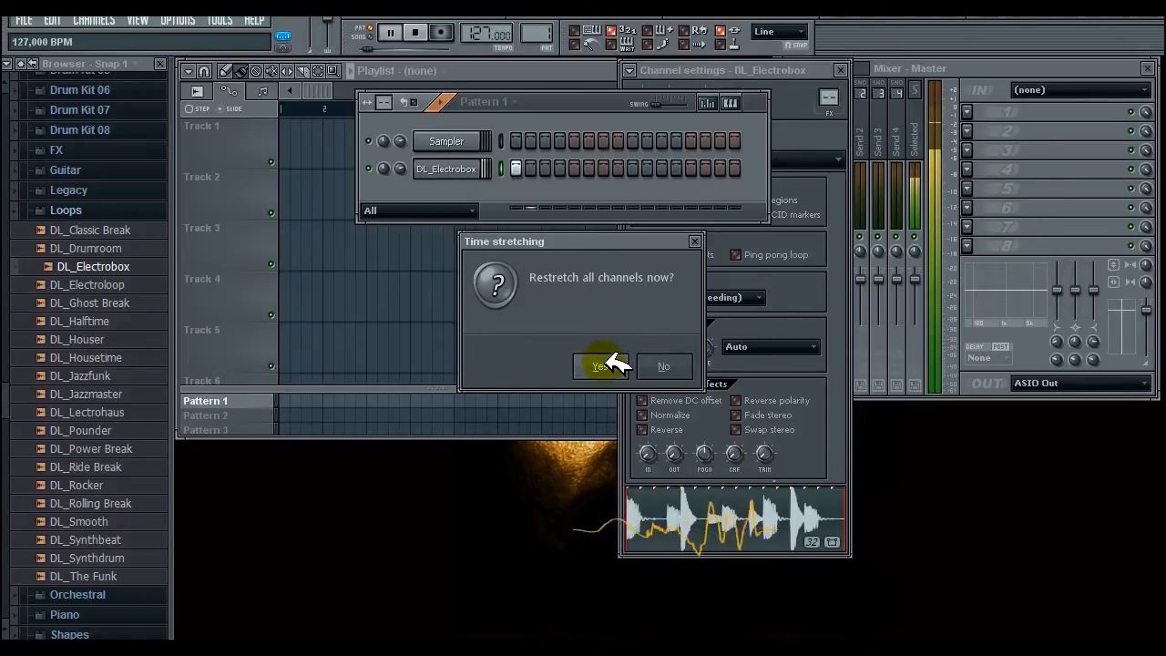
pyautogui.moveTo(576, 240); pyautogui.dragTo(545, 210)
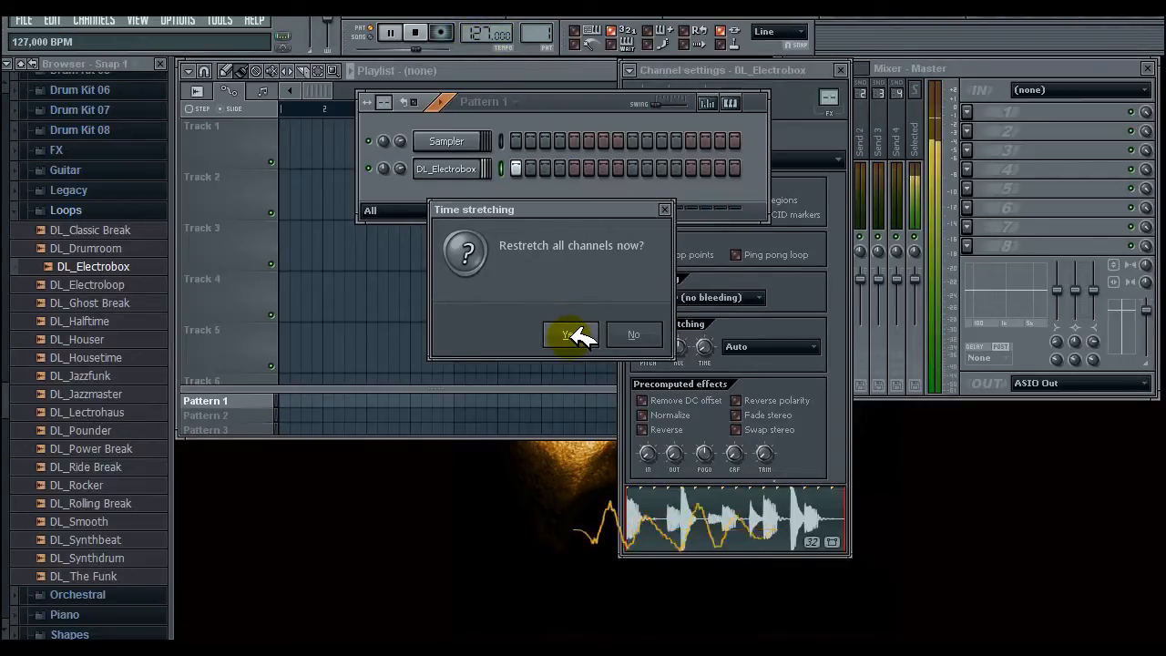
pyautogui.click(569, 335)
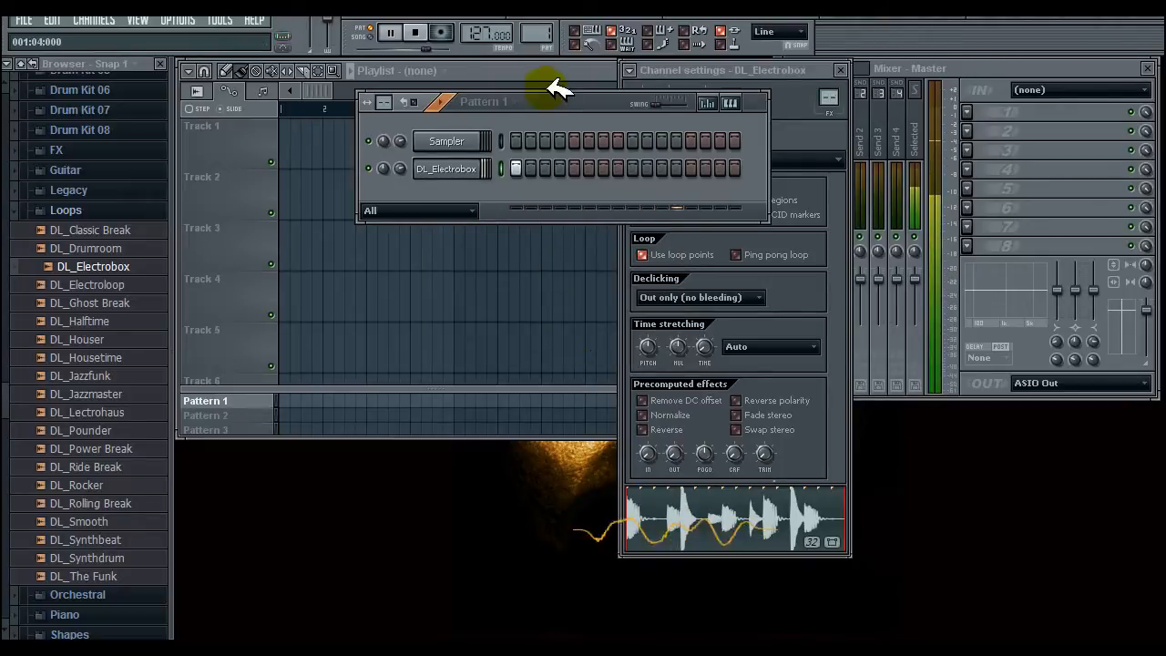
pyautogui.moveTo(547, 100); pyautogui.dragTo(474, 130)
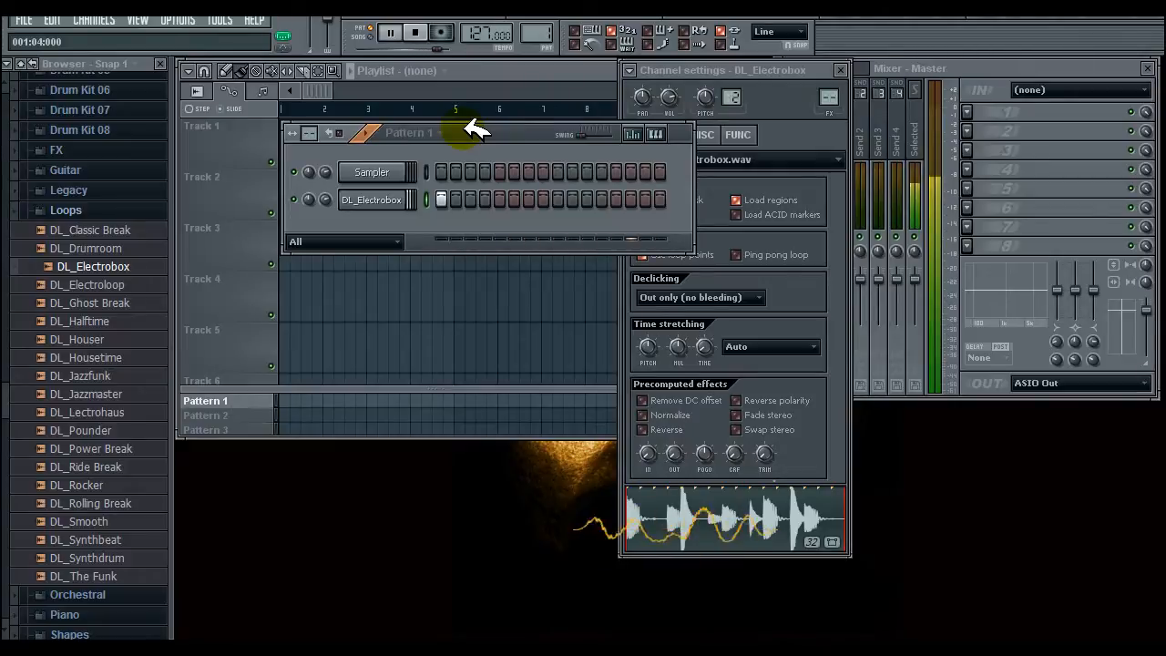
# - Raise the tempo to 155 BPM, accept restretching all channels, and stop playback
pyautogui.moveTo(487, 34); pyautogui.dragTo(488, 34)
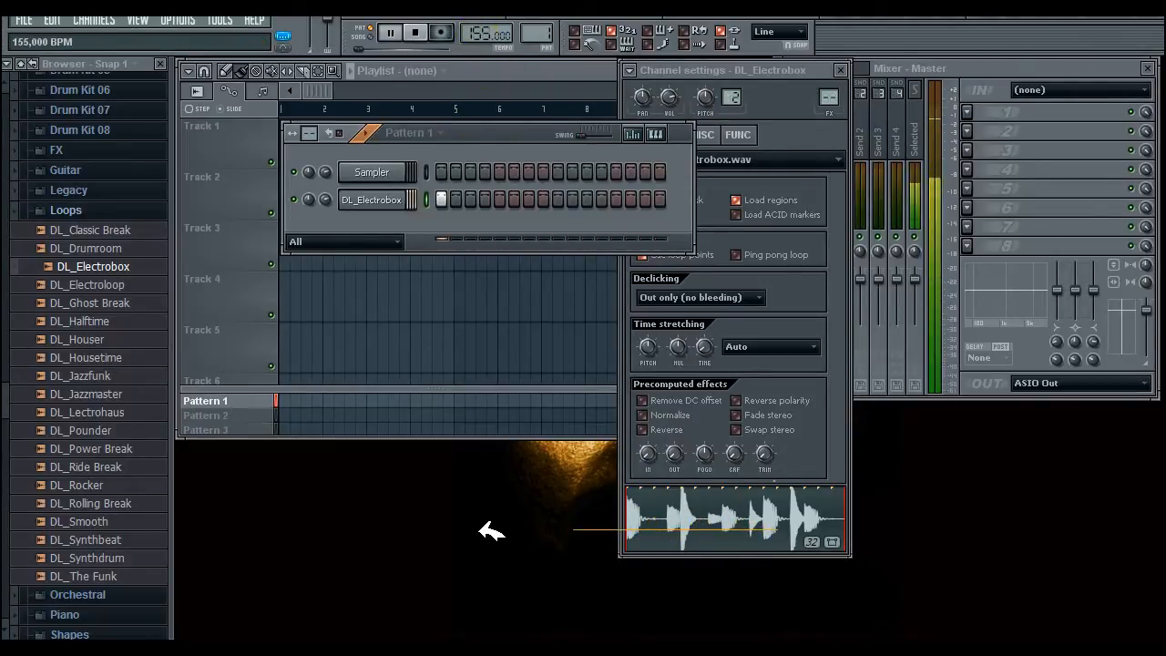
pyautogui.scroll(1, 486, 31)
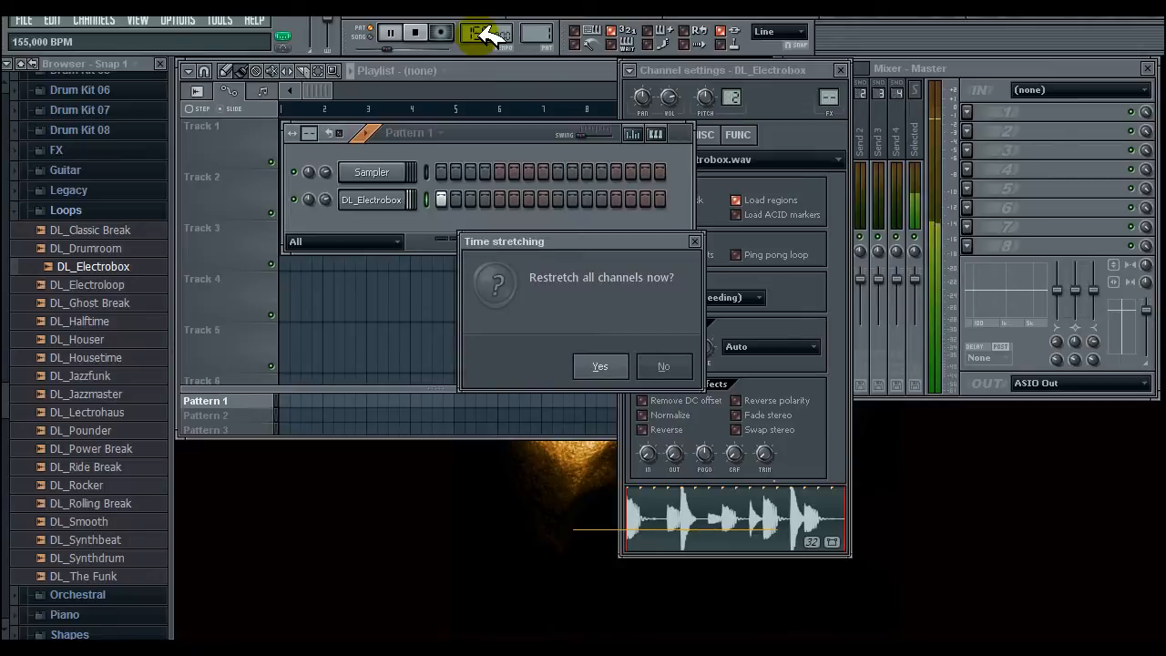
pyautogui.click(603, 366)
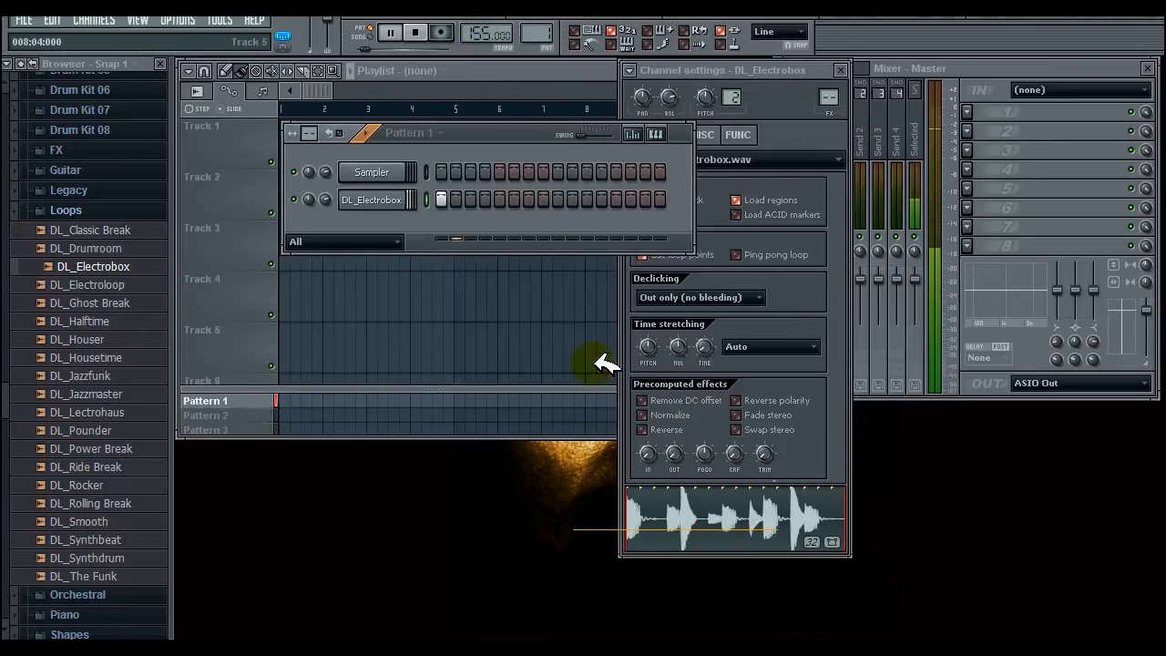
pyautogui.click(417, 32)
# - Clear the first step of the DL_Electrobox channel, and view and close its channel settings
pyautogui.click(442, 200)
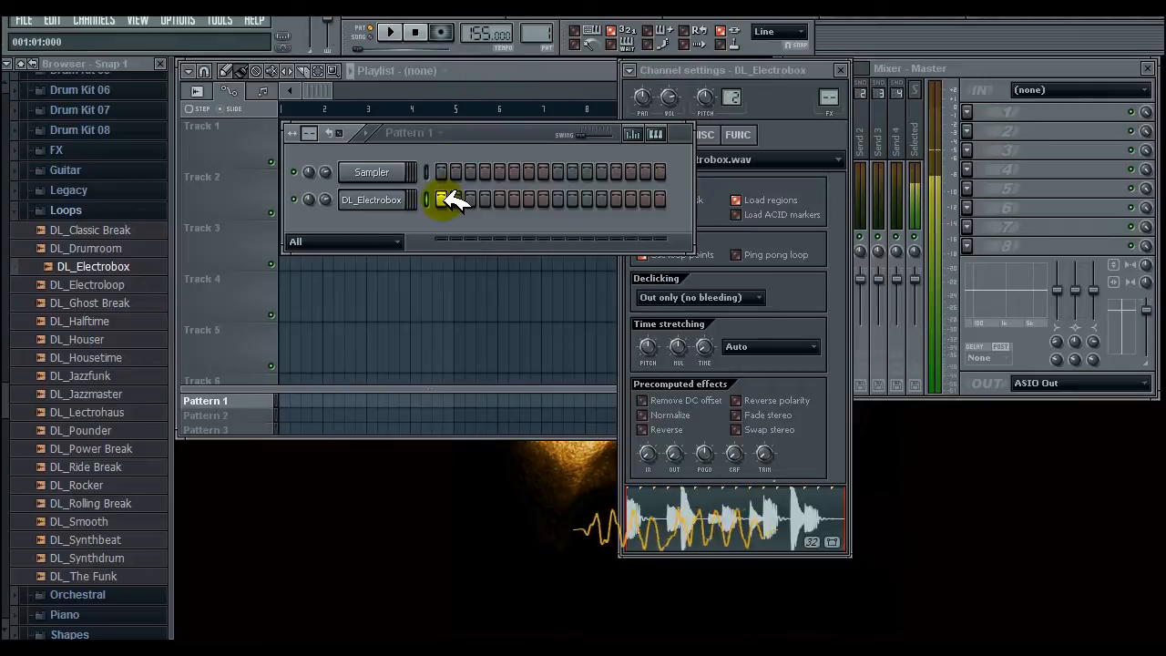
pyautogui.click(444, 199)
pyautogui.click(376, 201)
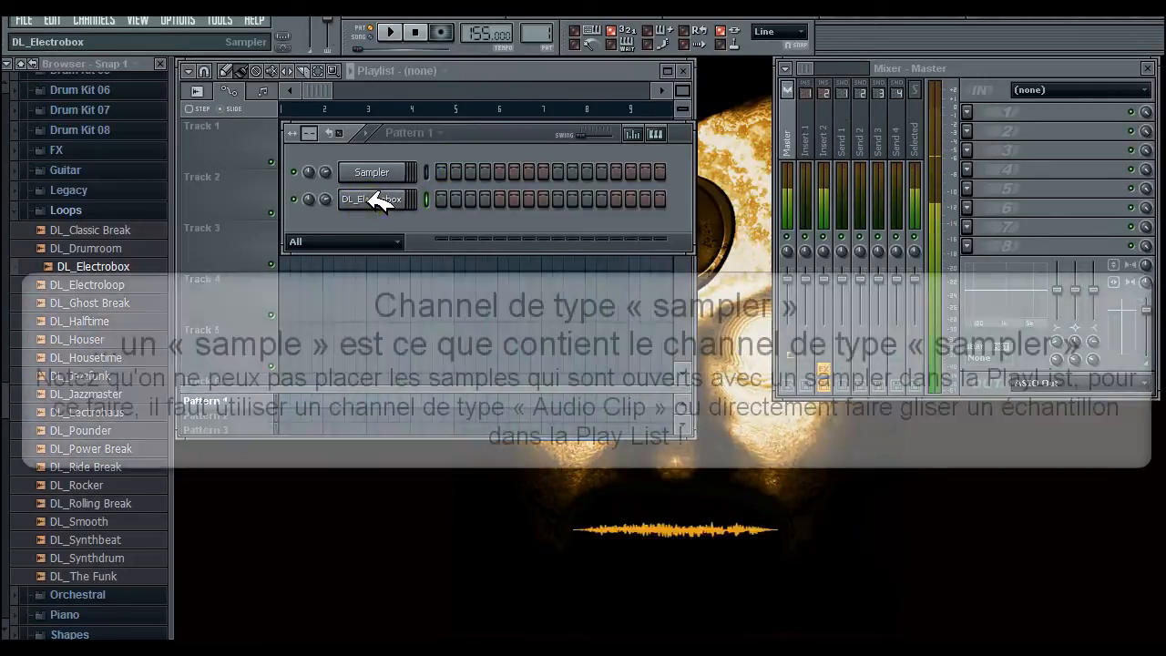
pyautogui.click(373, 200)
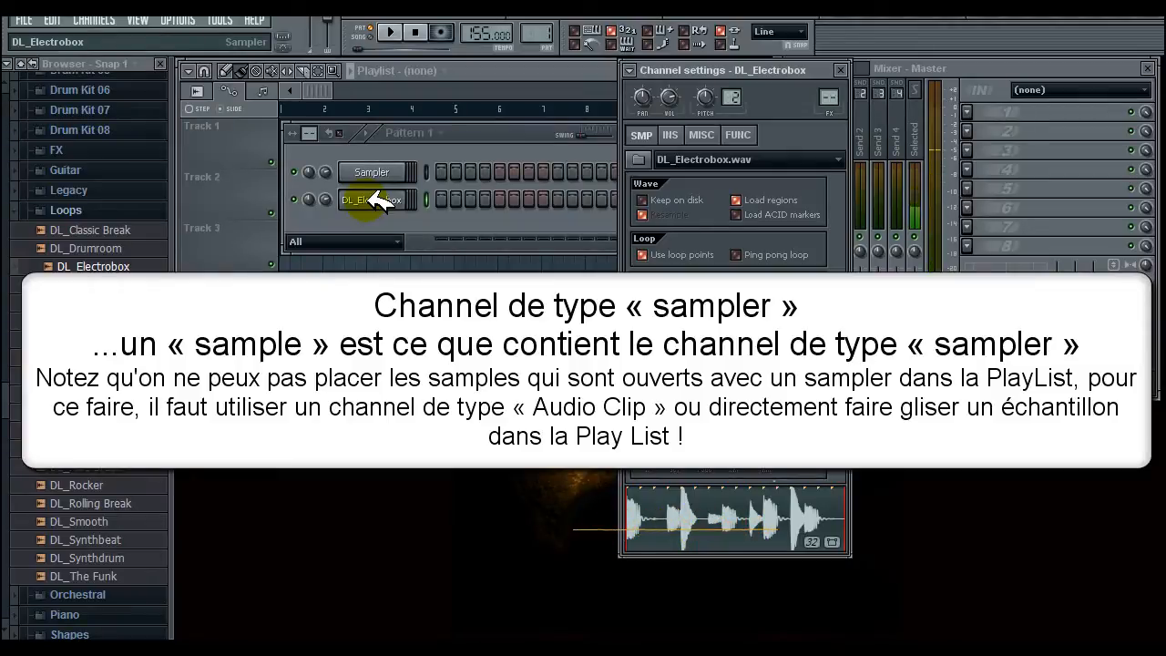
pyautogui.click(850, 66)
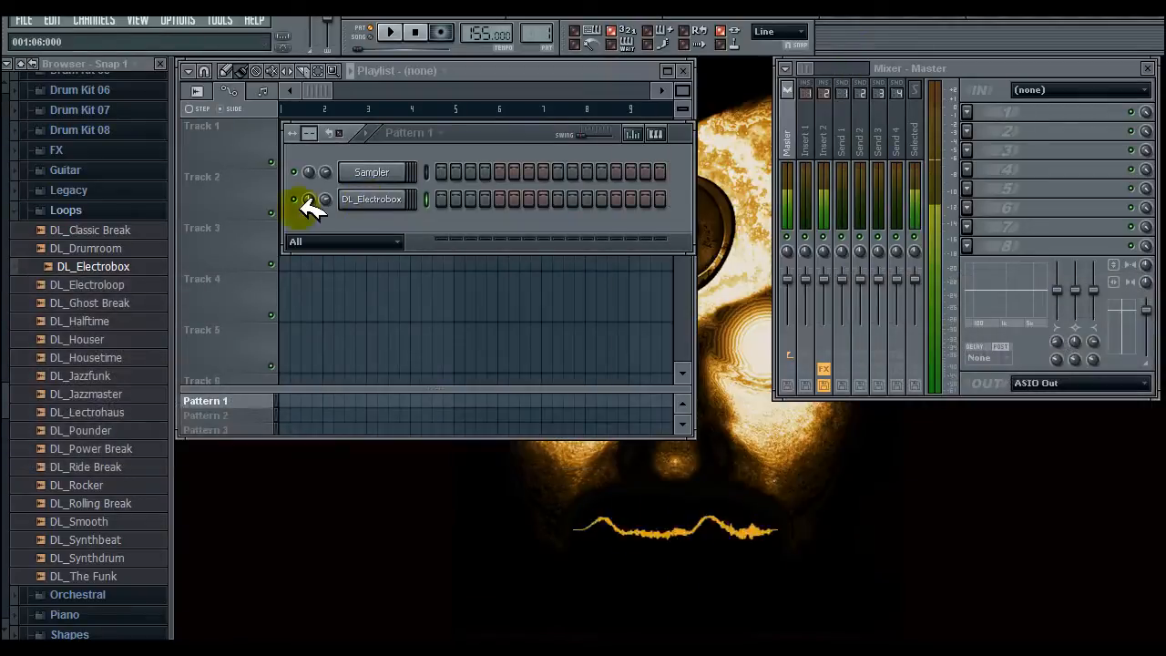
# - Delete the DL_Electrobox sampler channel and hide the step sequencer
pyautogui.rightClick(382, 199)
pyautogui.click(437, 438)
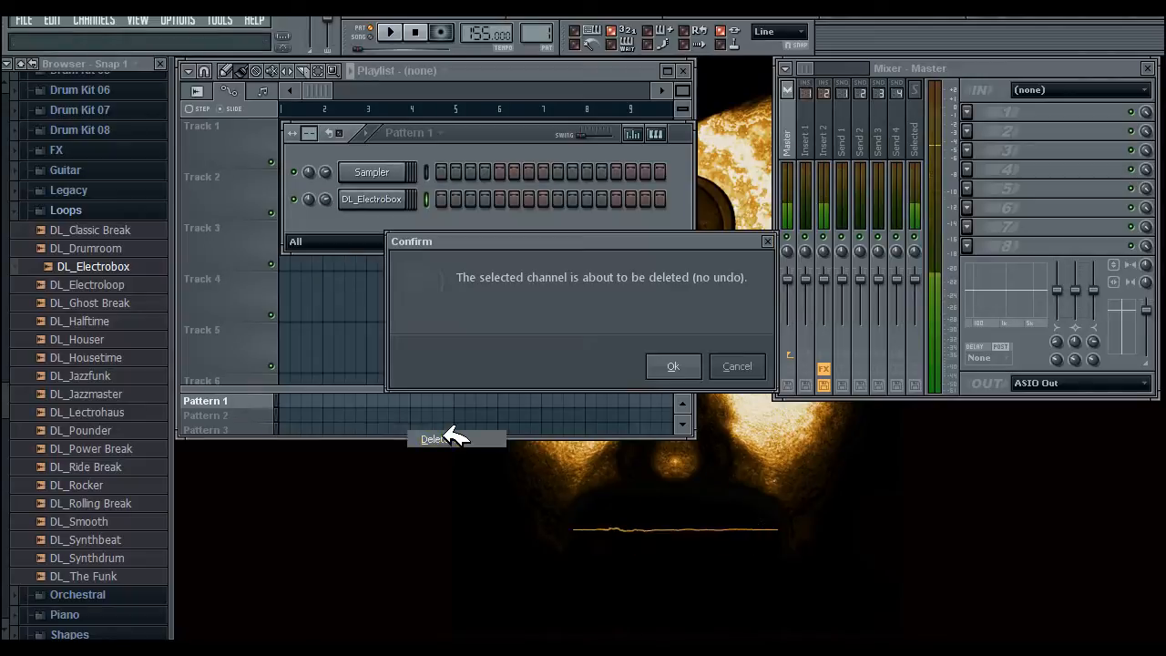
pyautogui.click(683, 358)
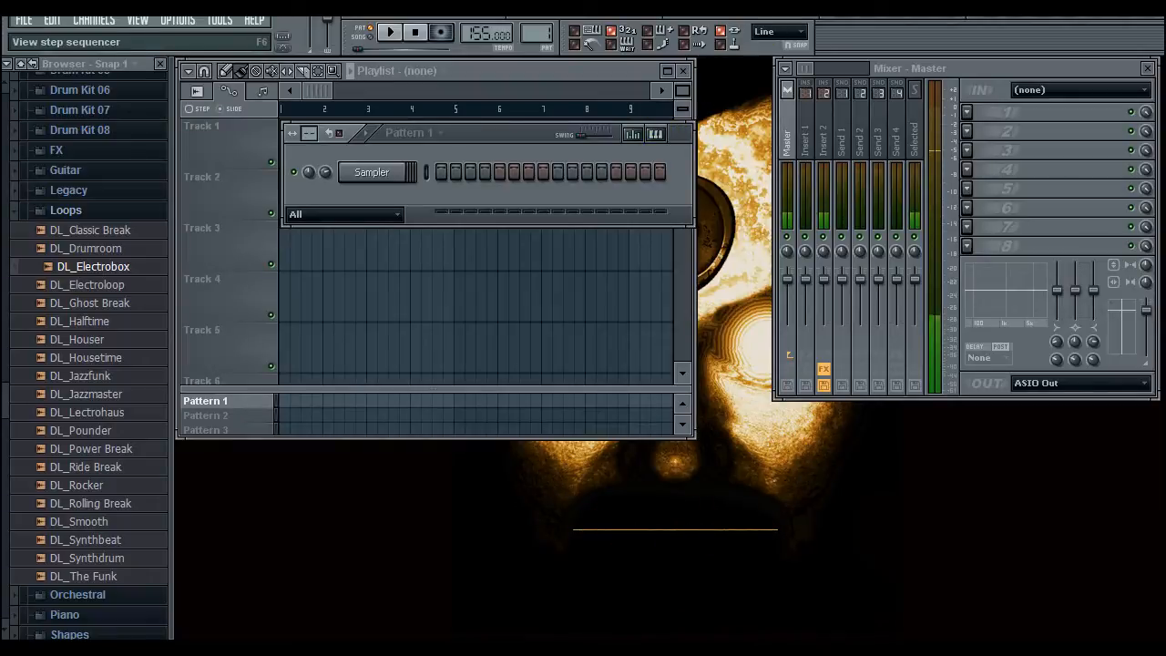
pyautogui.press('F6')
# - Place the DL_Electrobox loop from the browser as an audio clip at the start of Track 1 in the playlist
pyautogui.click(91, 264)
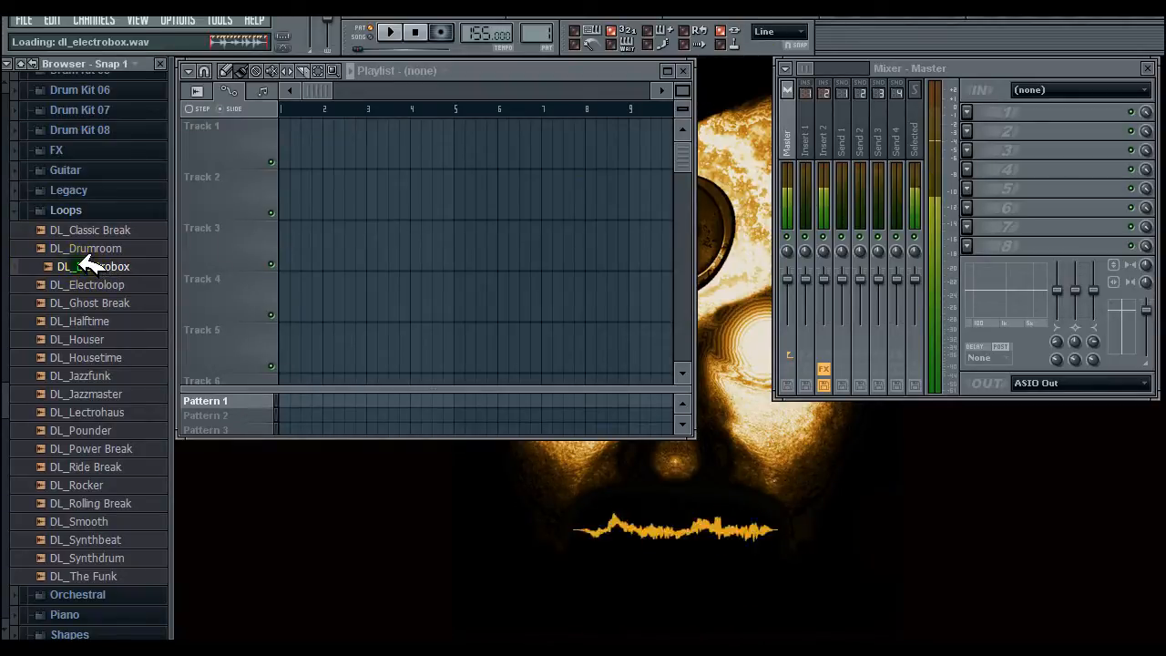
pyautogui.moveTo(91, 264); pyautogui.dragTo(294, 130)
pyautogui.moveTo(690, 97); pyautogui.dragTo(694, 61)
# - Show the step sequencer clear of the clip on Track 1 and open the DL_Electrobox audio clip's channel settings
pyautogui.press('F6')
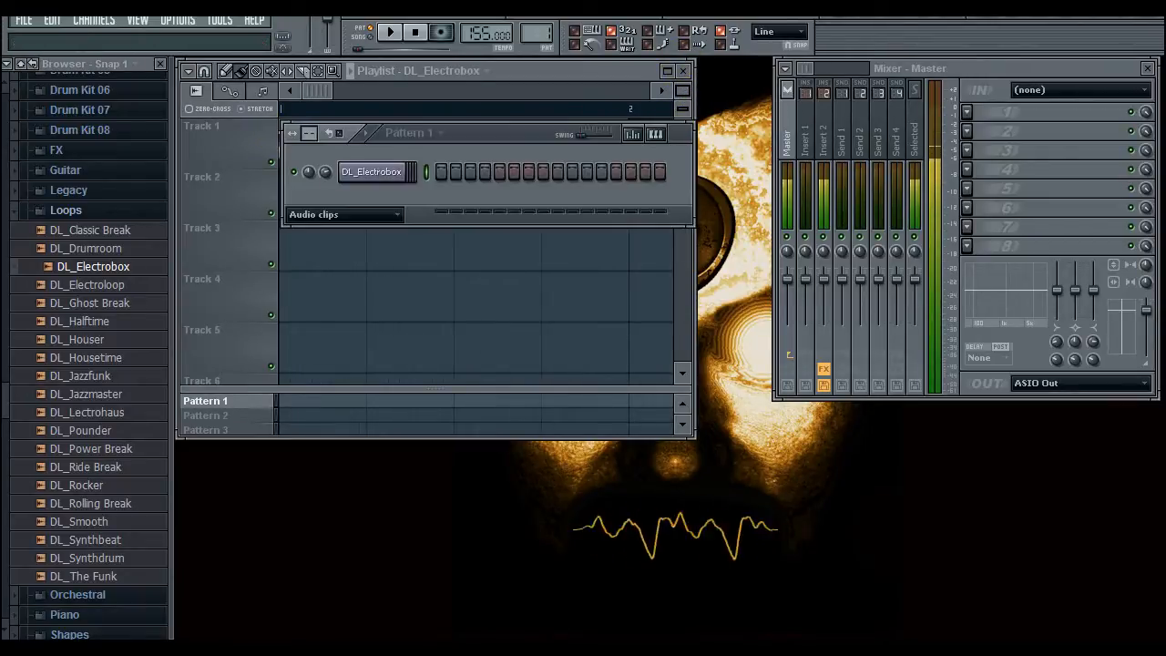
pyautogui.moveTo(403, 143); pyautogui.dragTo(618, 310)
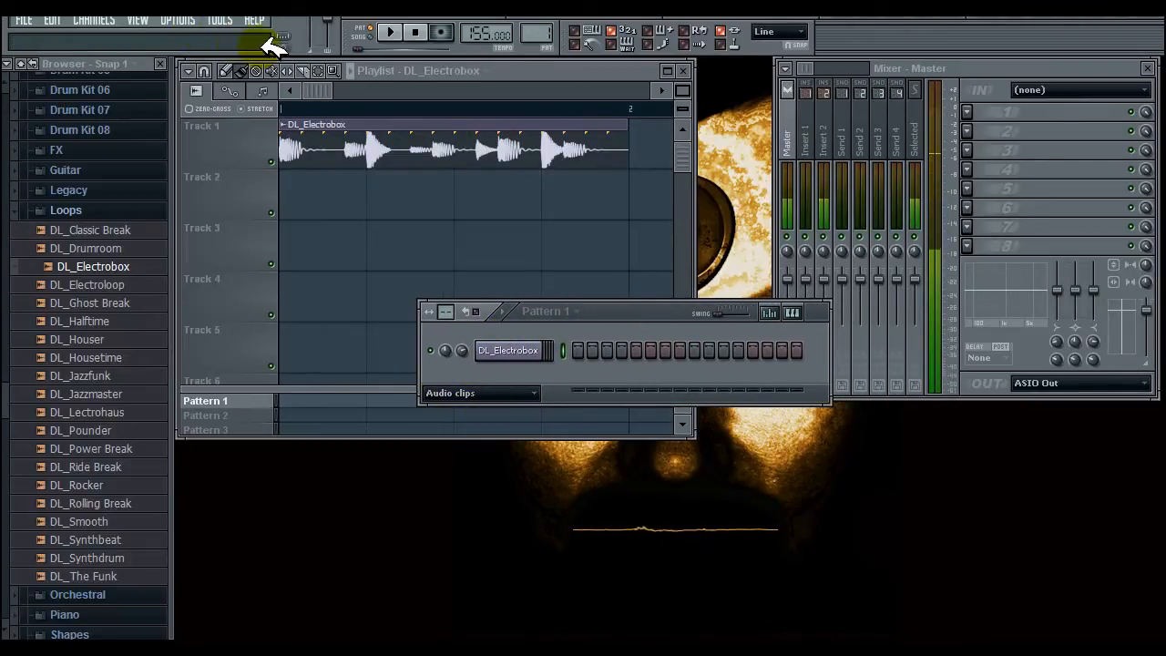
pyautogui.click(533, 354)
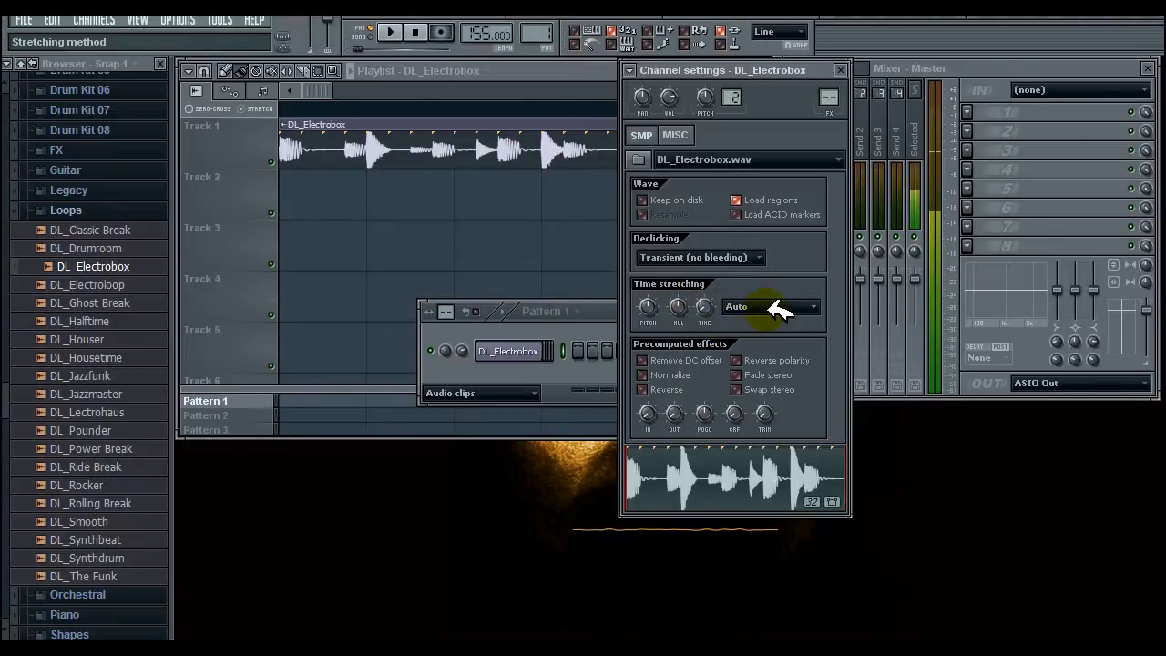
# - Bring the playlist to the front and play the DL_Electrobox clip in song mode
pyautogui.click(514, 71)
pyautogui.click(401, 30)
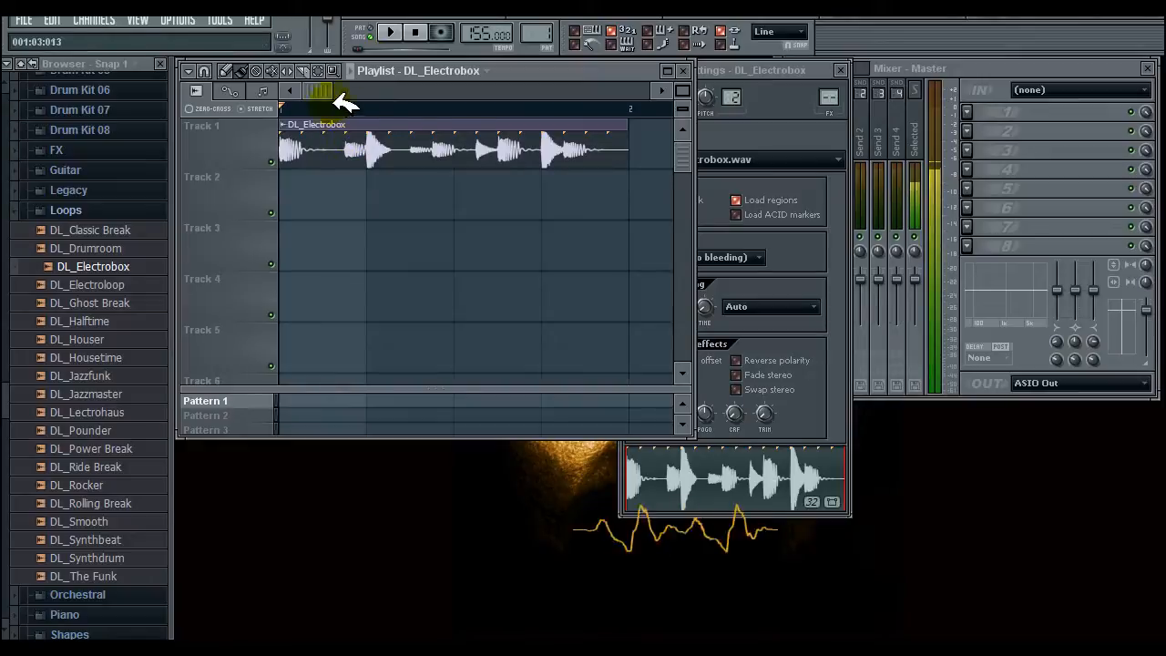
pyautogui.click(396, 30)
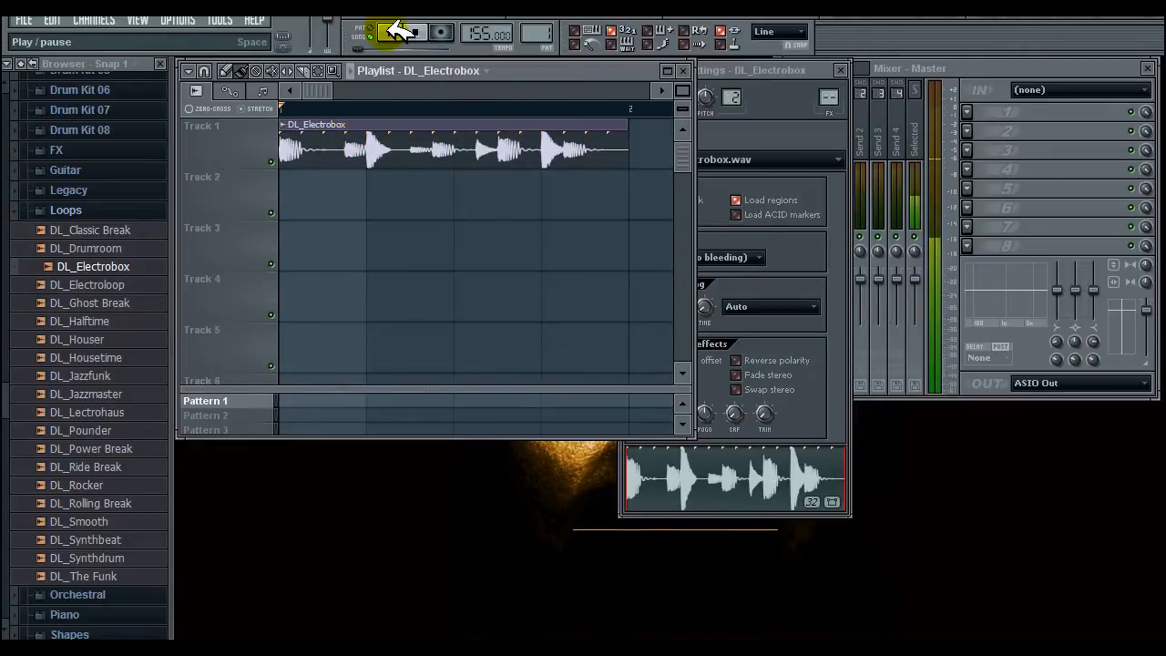
pyautogui.click(400, 30)
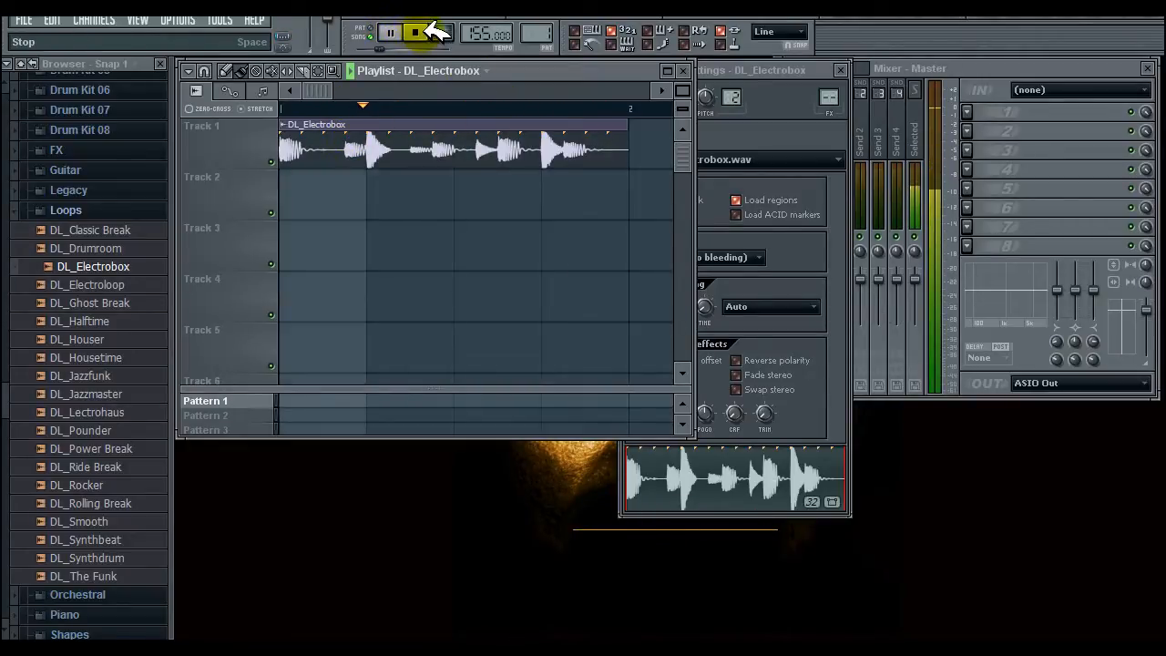
# - Lower the project tempo to 137 BPM during song playback and restretch all channels
pyautogui.click(421, 32)
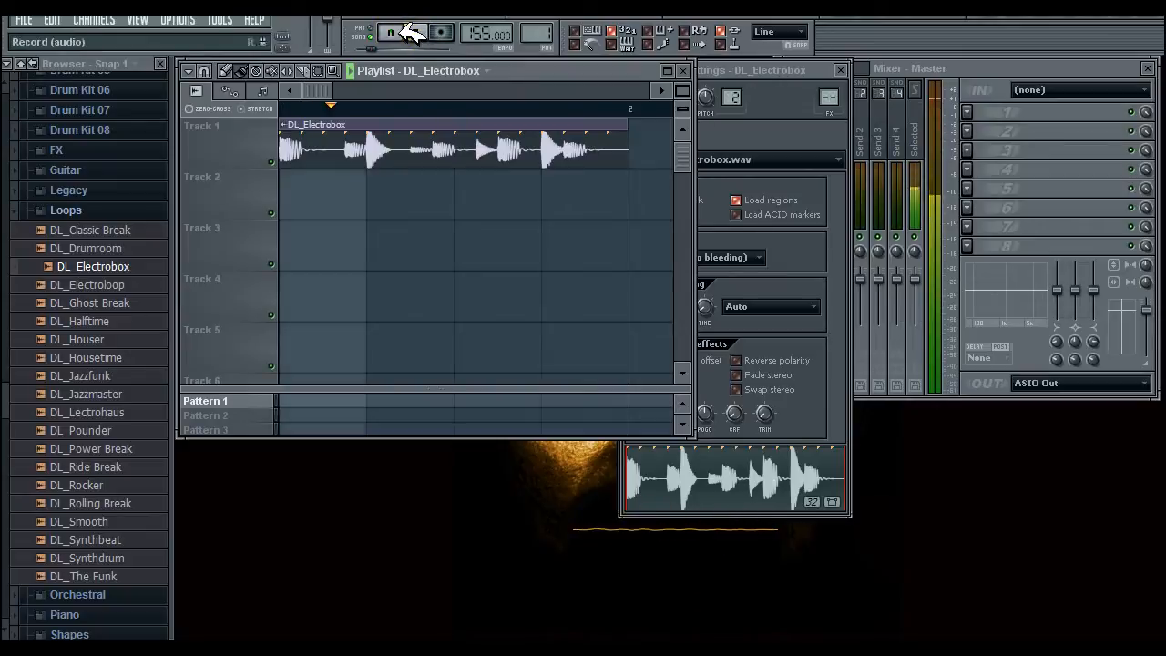
pyautogui.click(405, 31)
pyautogui.moveTo(492, 32)
pyautogui.mouseDown()
pyautogui.moveTo(486, 97)
pyautogui.moveTo(492, 33)
pyautogui.mouseUp()
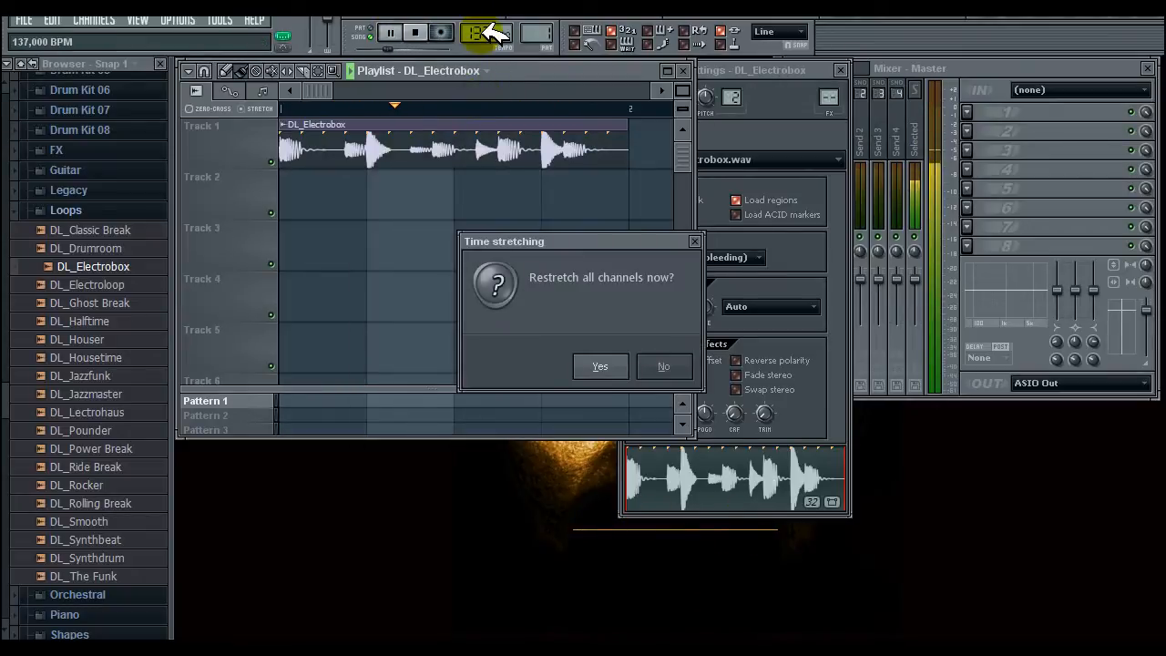
pyautogui.click(601, 365)
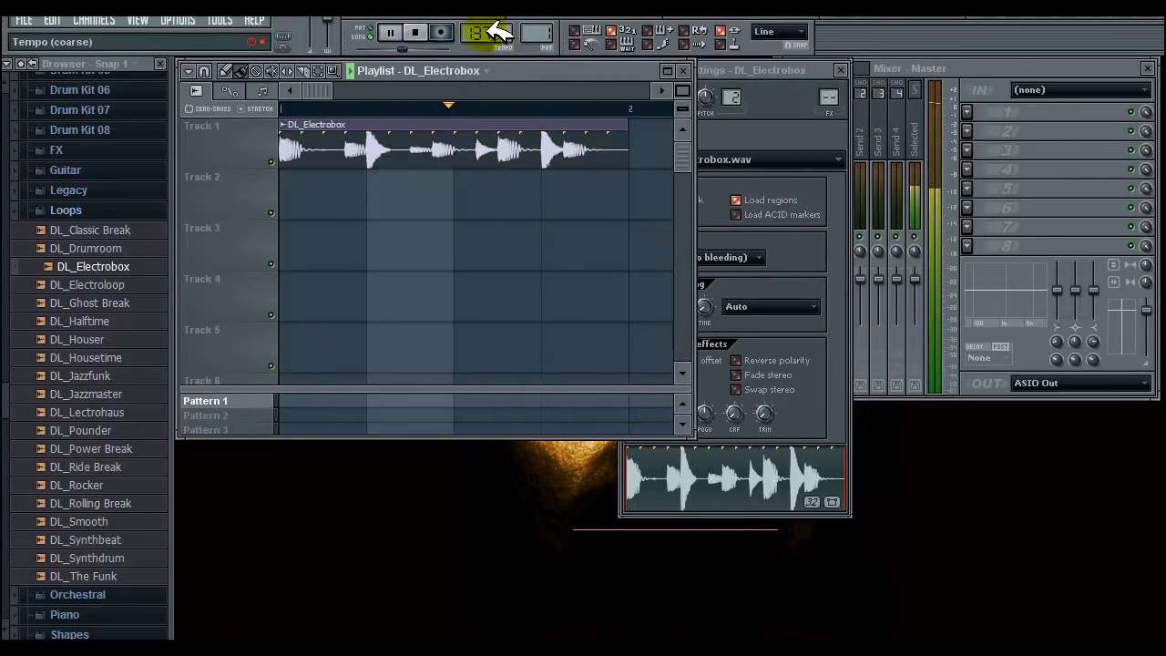
# - Set the project tempo to 140 BPM, restretch all channels and stop playback
pyautogui.moveTo(494, 27); pyautogui.dragTo(495, 22)
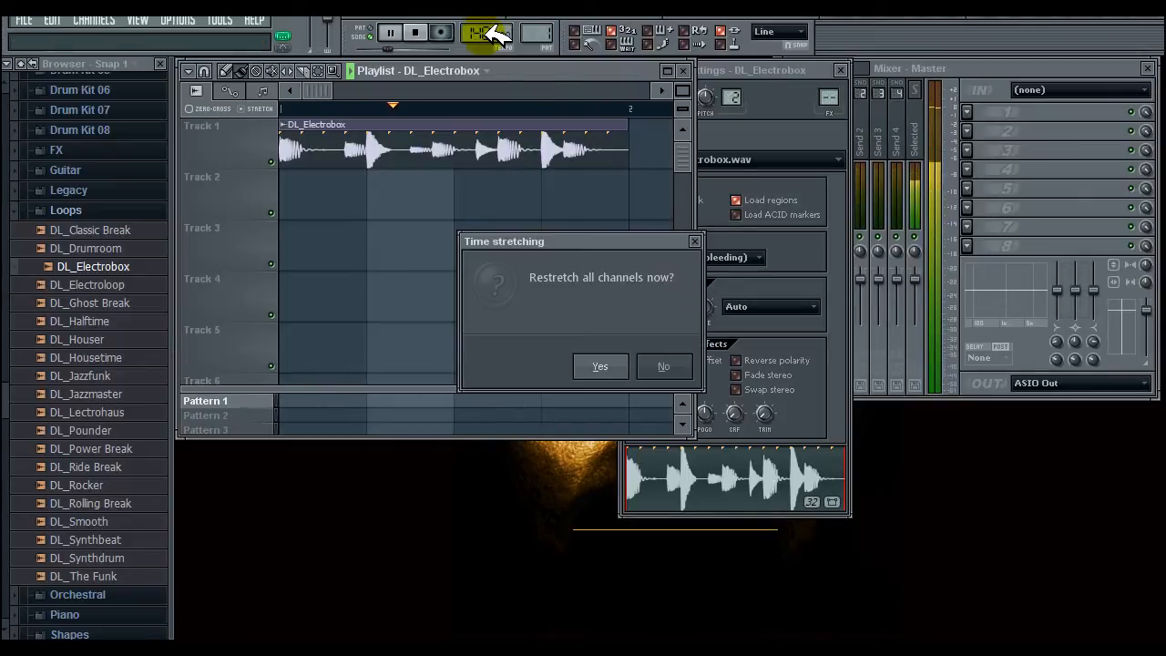
pyautogui.click(596, 364)
pyautogui.click(415, 32)
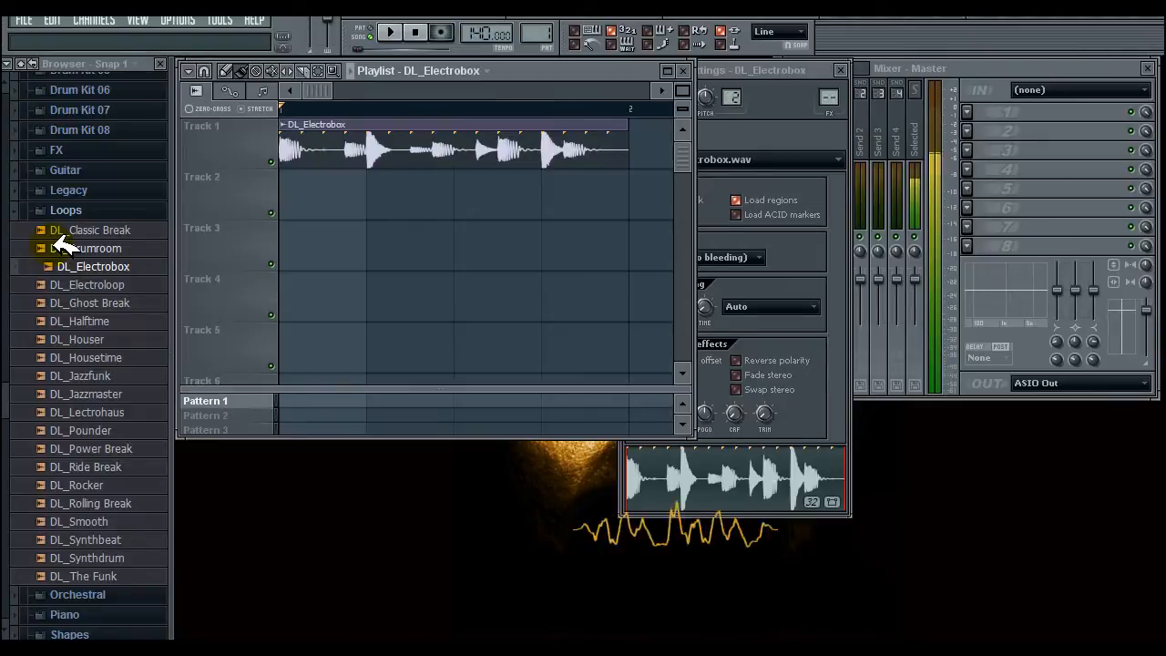
# - Collapse the browser's open folders, close the DL_Electrobox channel settings and expand the User folder
pyautogui.click(80, 212)
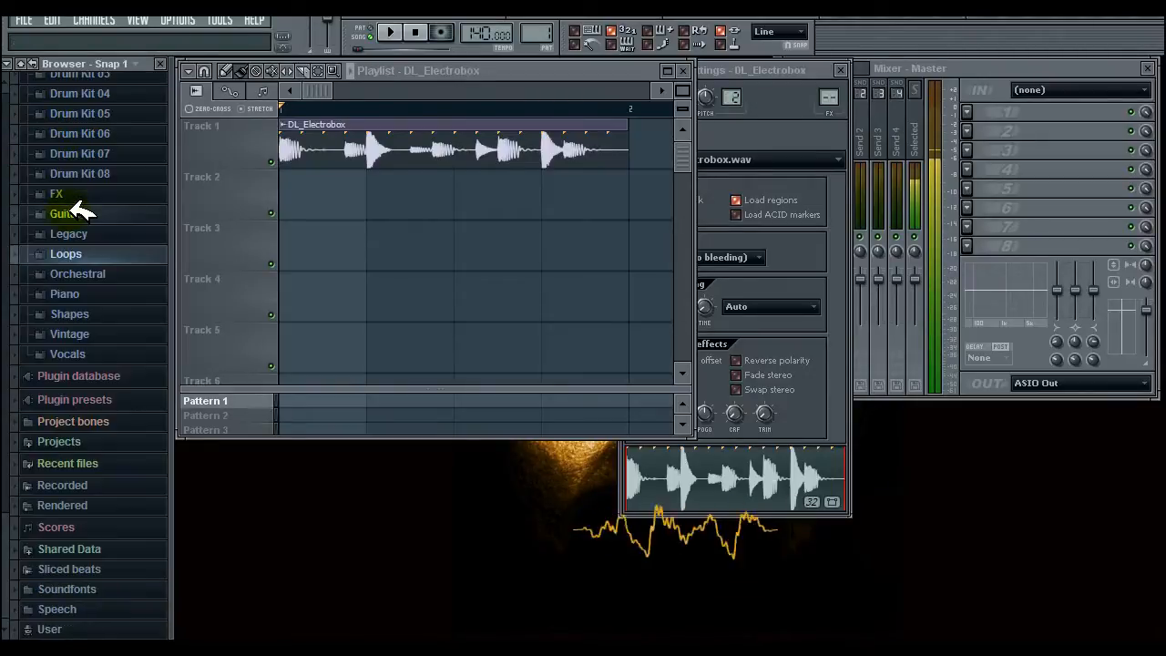
pyautogui.click(30, 61)
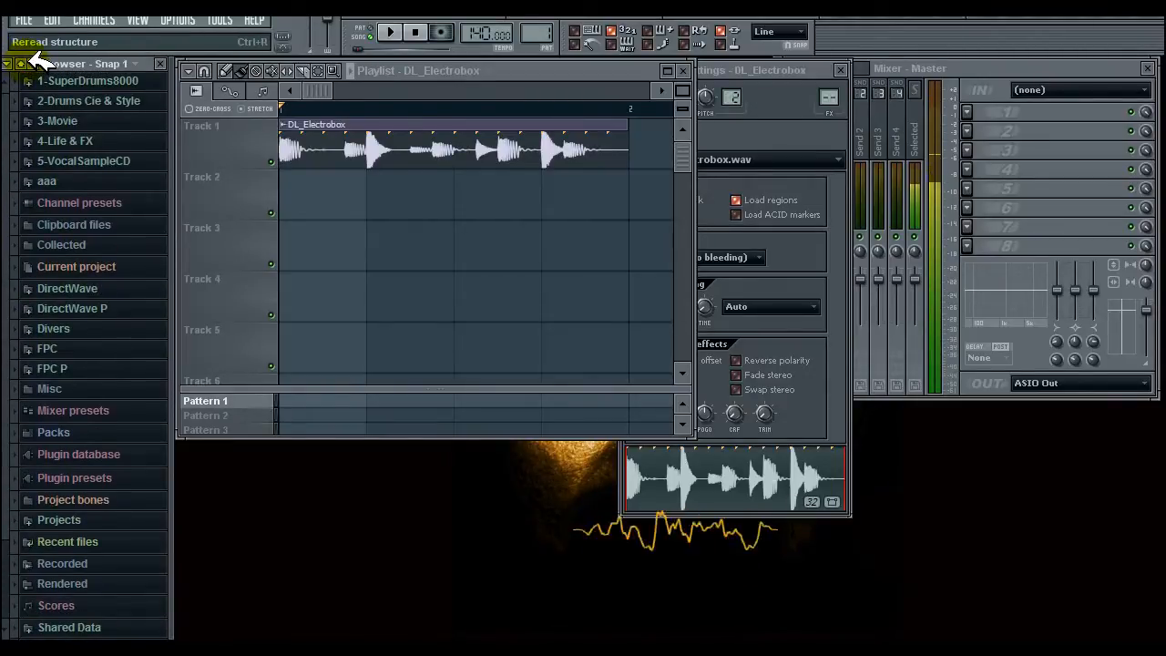
pyautogui.scroll(-1, 73, 378)
pyautogui.scroll(-1, 73, 378)
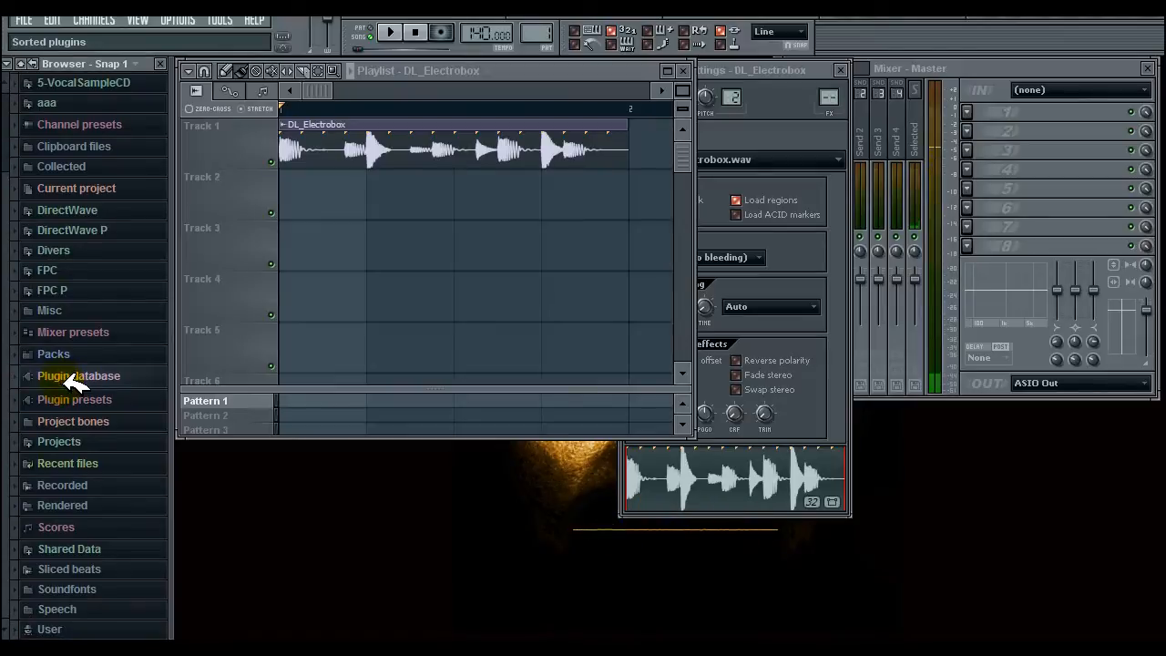
pyautogui.click(840, 70)
pyautogui.click(71, 627)
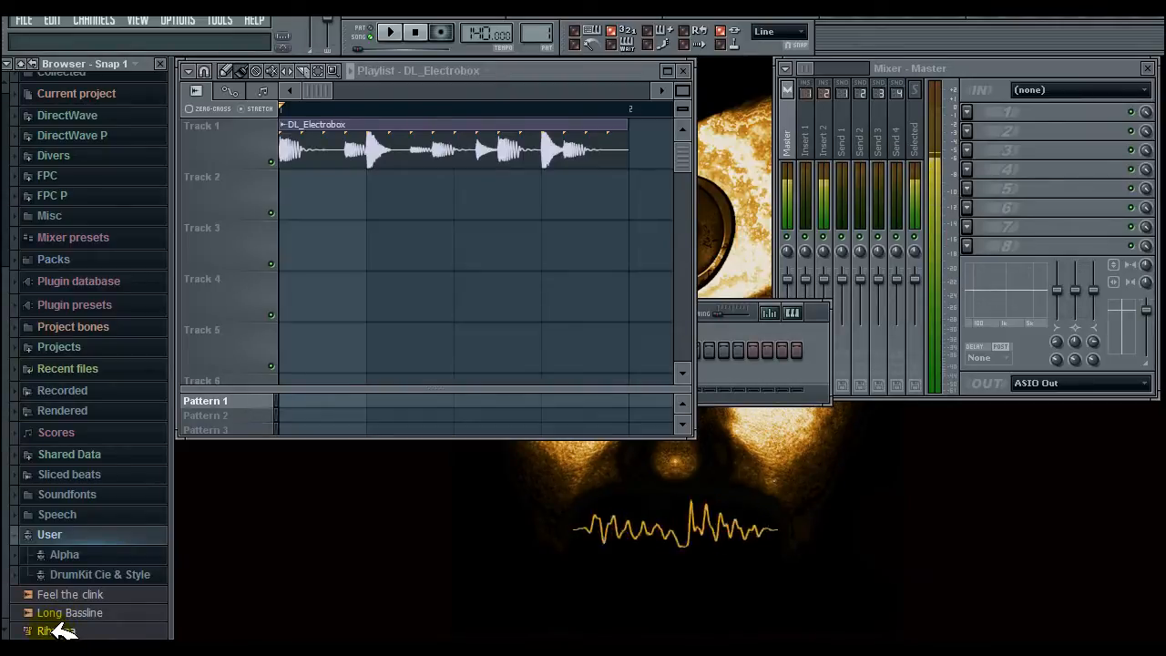
# - Place the Rihanna song on Track 2 as an audio clip and inspect its channel settings
pyautogui.moveTo(62, 630); pyautogui.dragTo(294, 194)
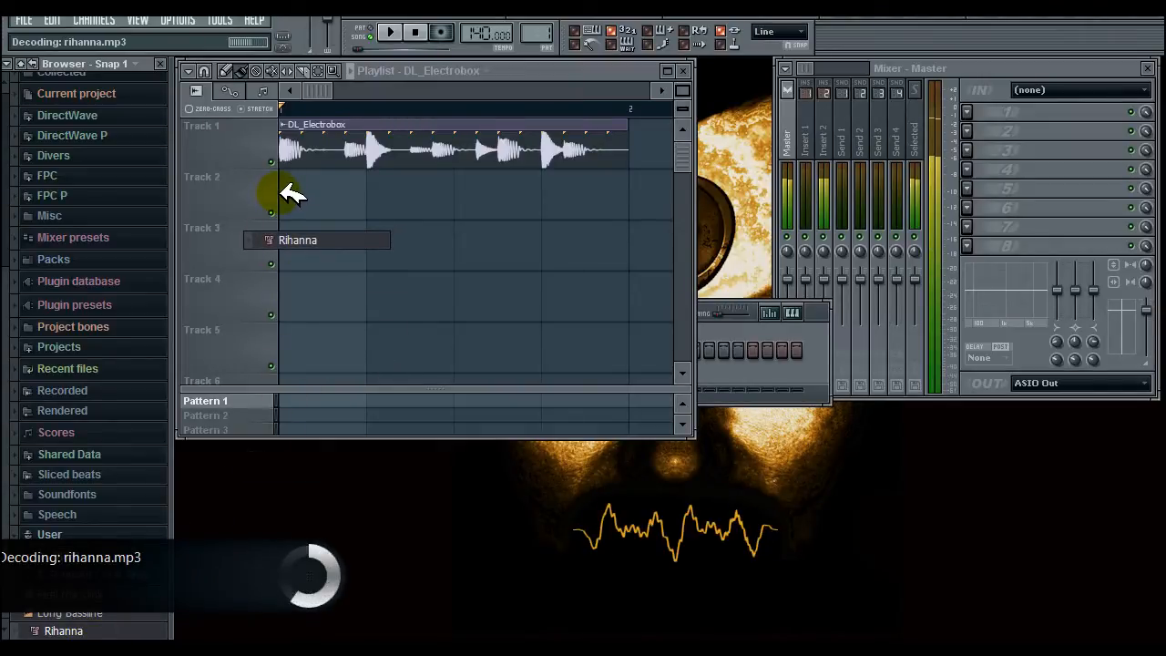
pyautogui.click(751, 326)
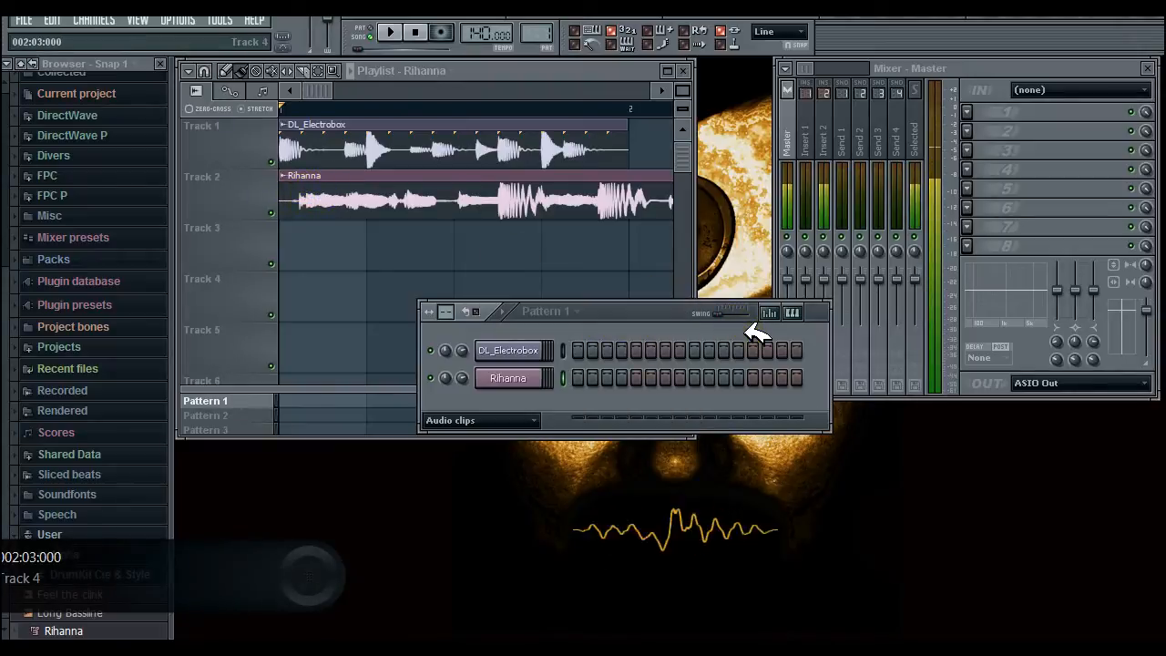
pyautogui.click(510, 378)
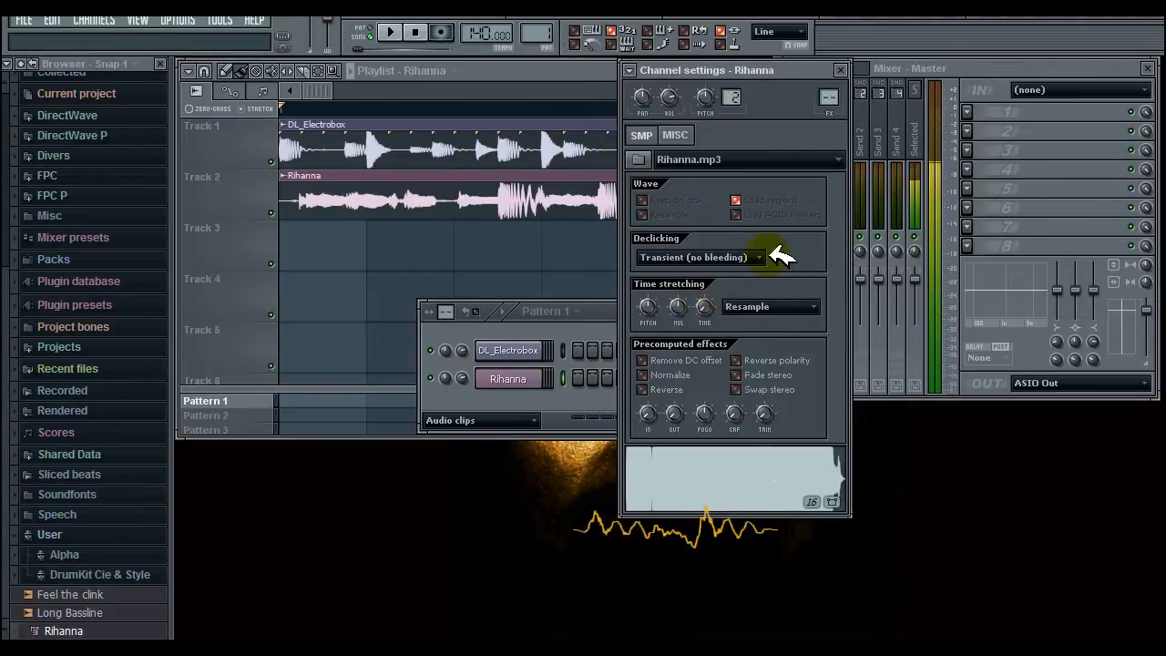
pyautogui.click(844, 70)
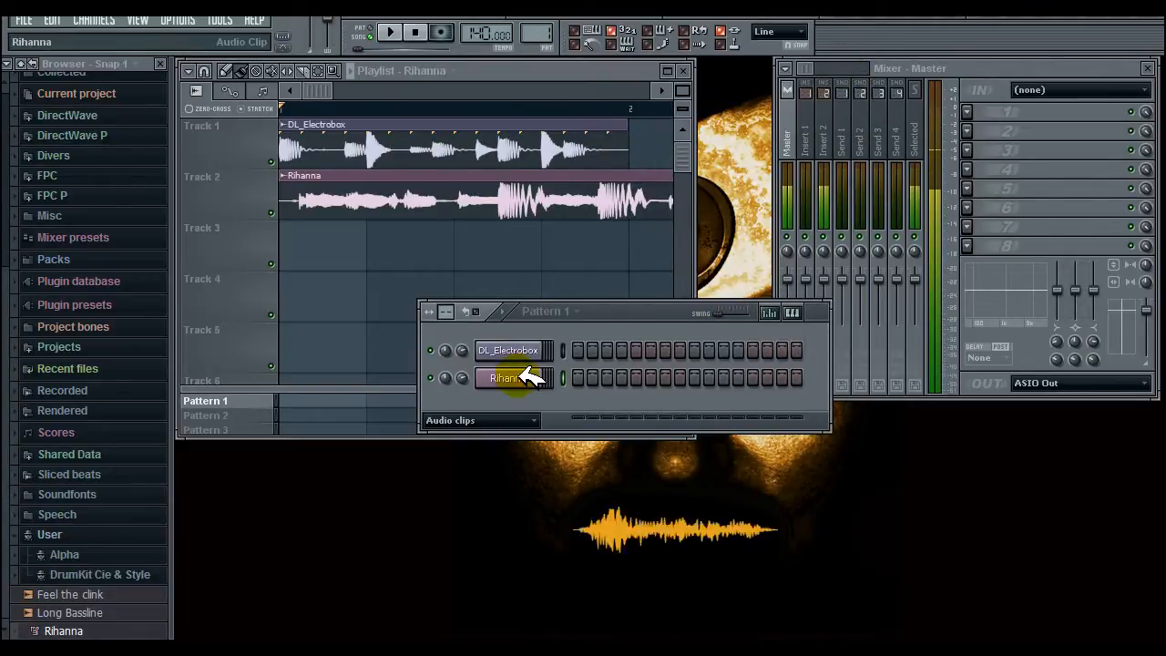
# - Delete the Rihanna audio clip channel
pyautogui.rightClick(525, 377)
pyautogui.click(572, 618)
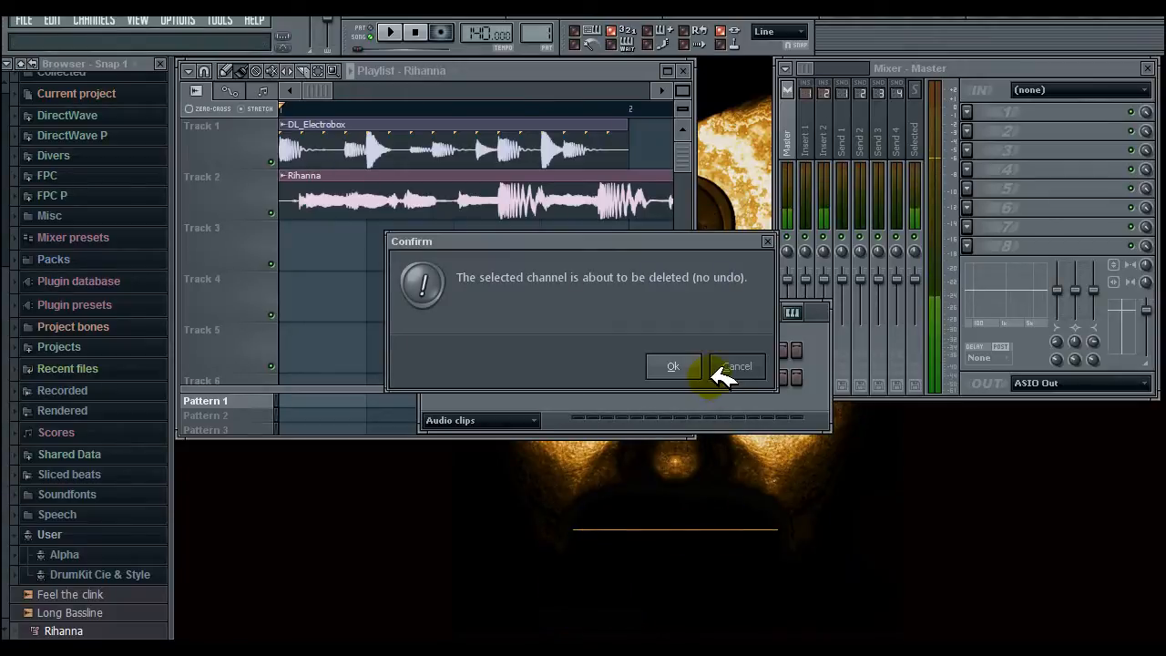
pyautogui.click(678, 363)
# - Open the Rihanna file from the browser in the Edison audio editor and reposition the editor window
pyautogui.rightClick(89, 631)
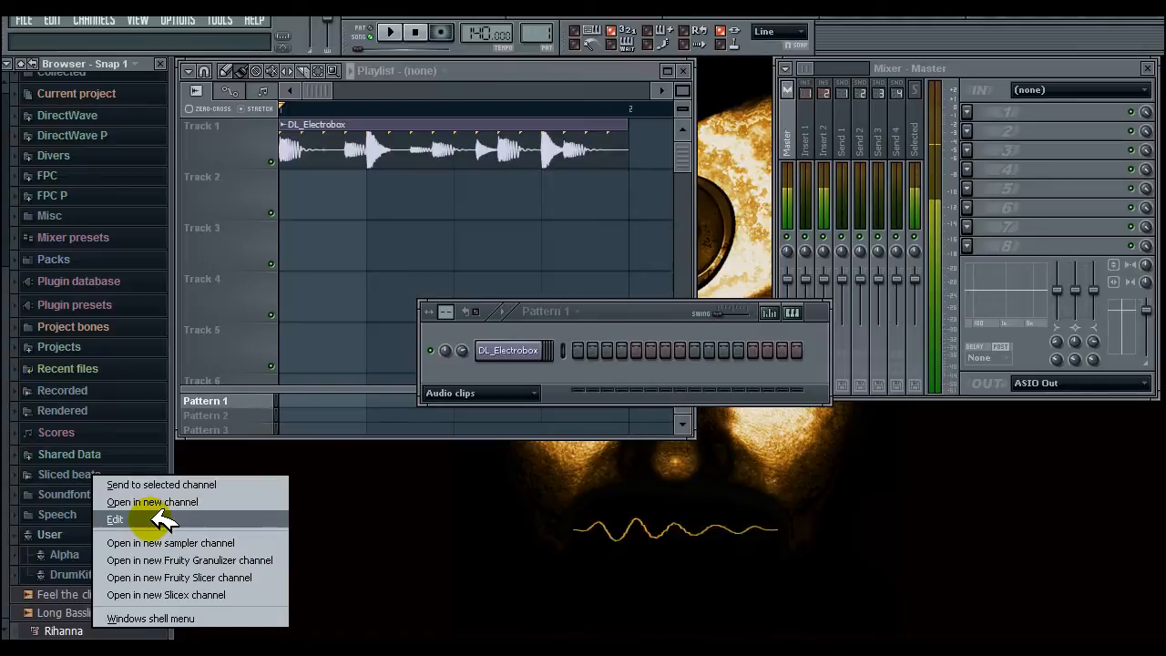
pyautogui.click(162, 519)
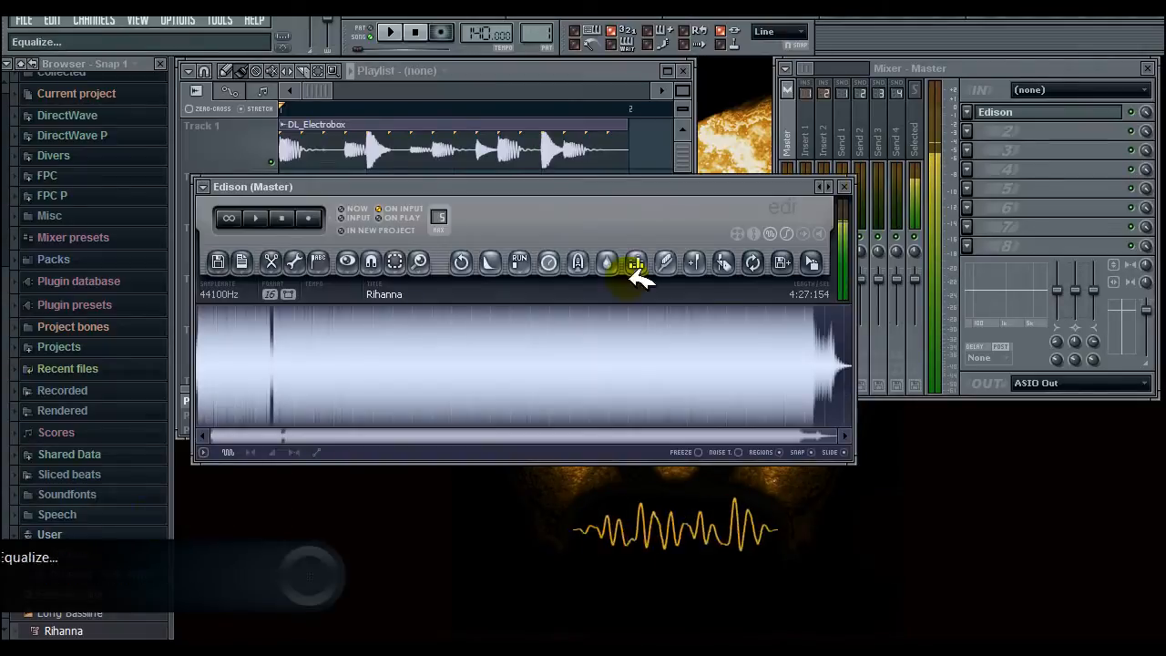
pyautogui.moveTo(521, 188); pyautogui.dragTo(572, 210)
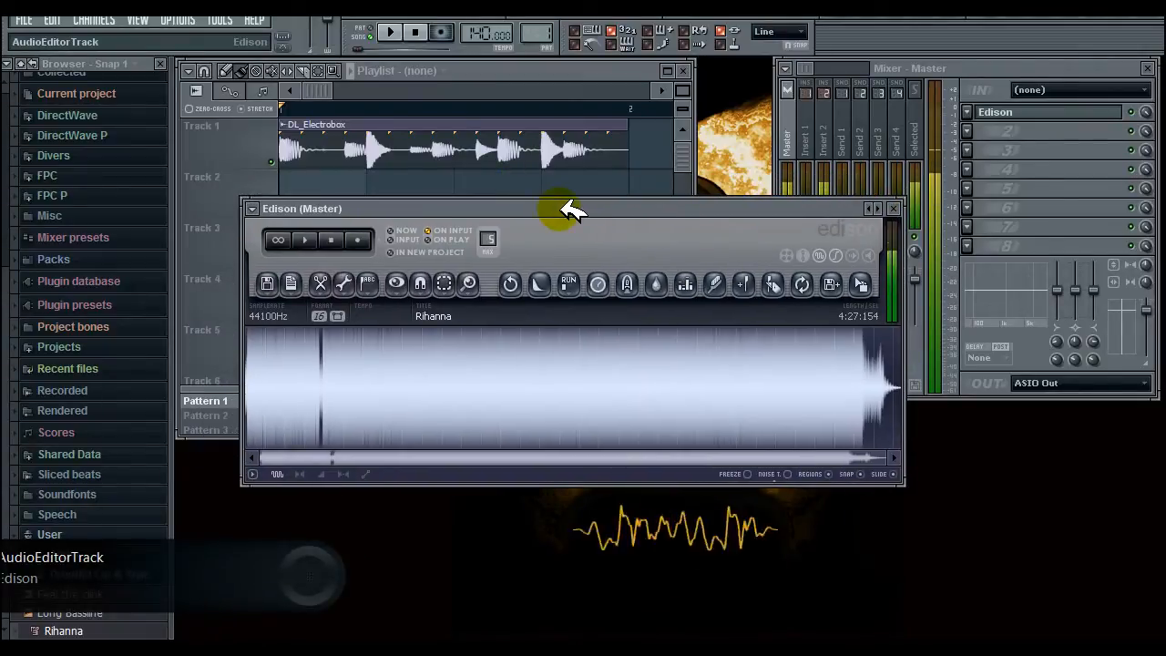
pyautogui.moveTo(569, 210); pyautogui.dragTo(603, 208)
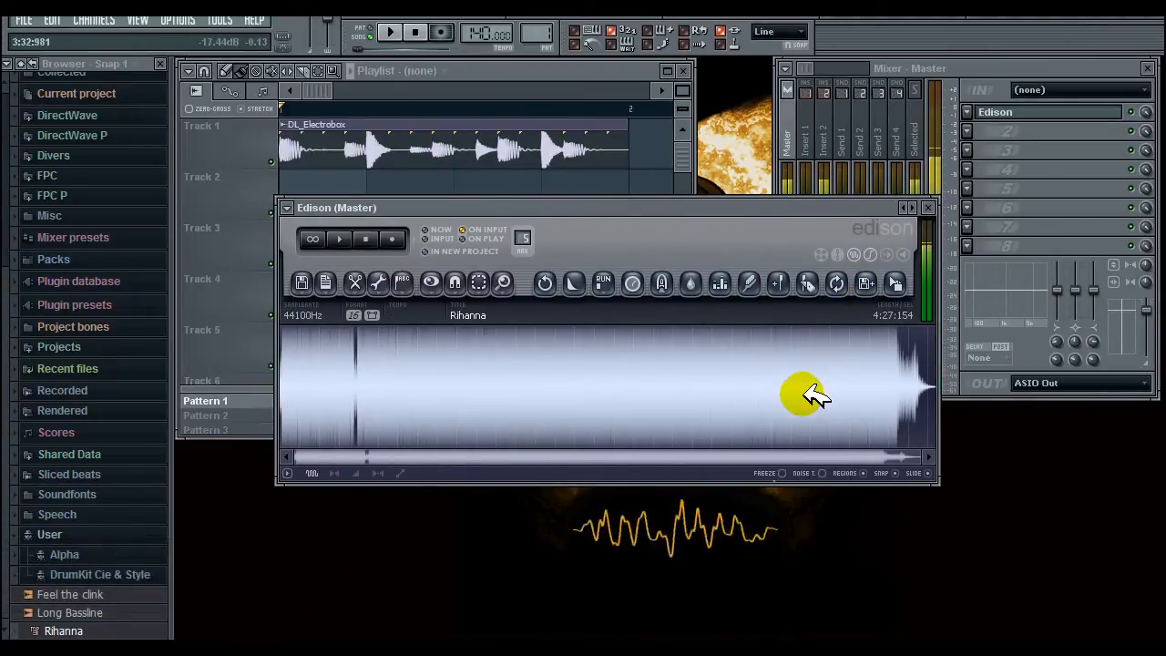
# - Detect the beats of the Rihanna sample in Edison, with the start of the waveform in close view
pyautogui.scroll(5, 813, 394)
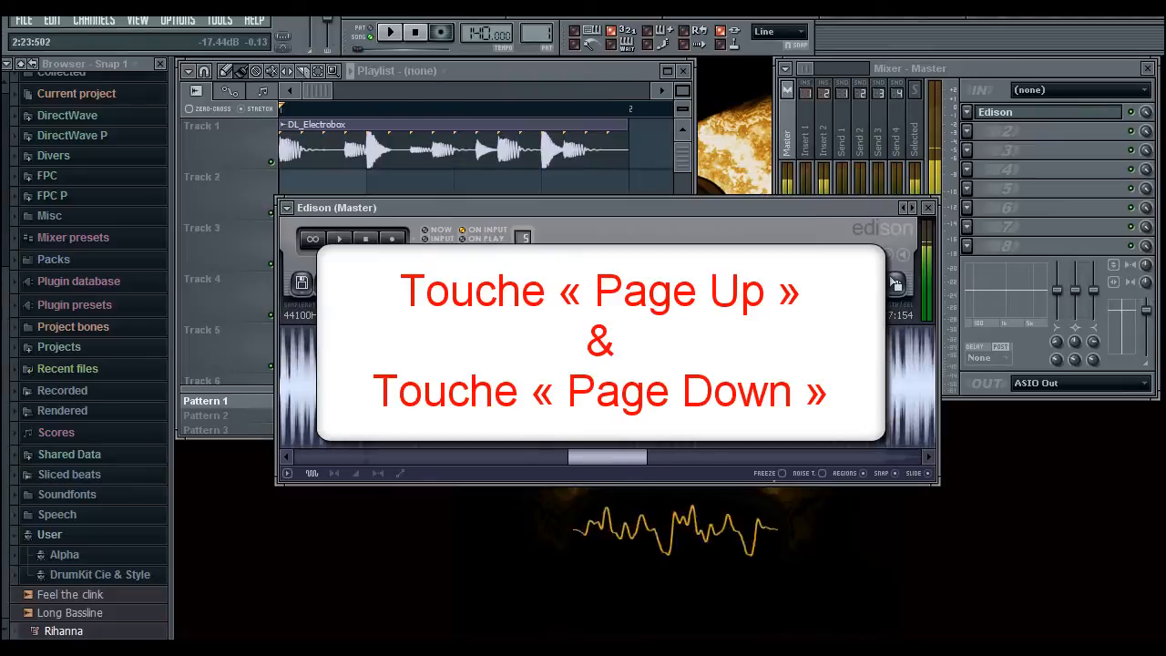
pyautogui.moveTo(635, 462); pyautogui.dragTo(335, 458)
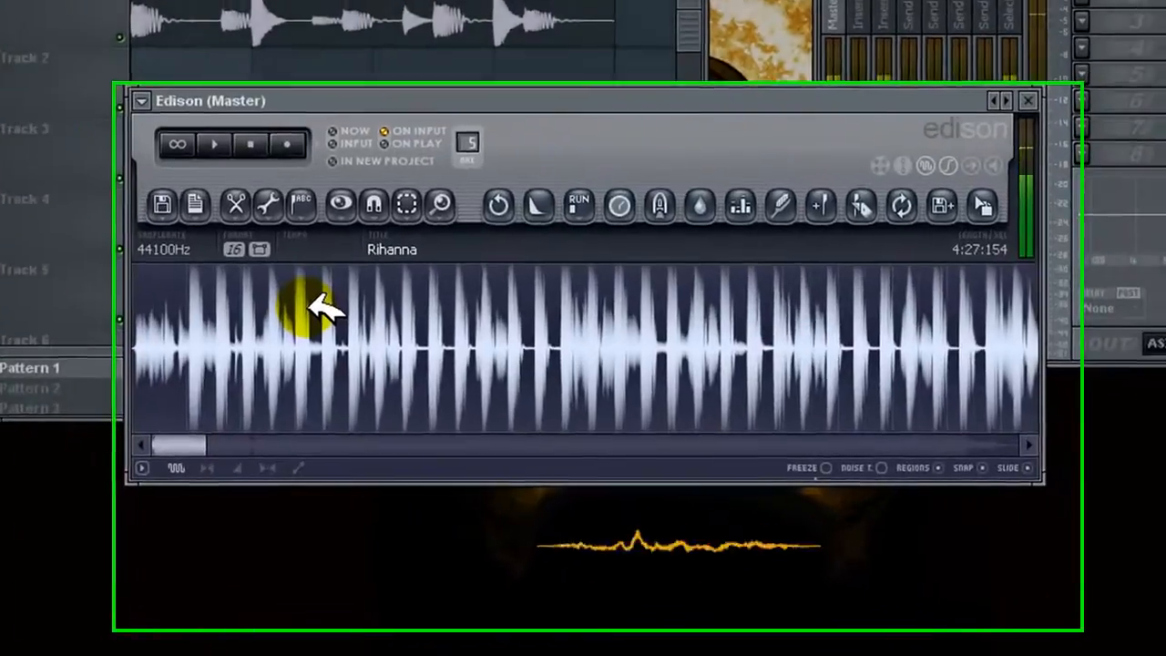
pyautogui.rightClick(415, 355)
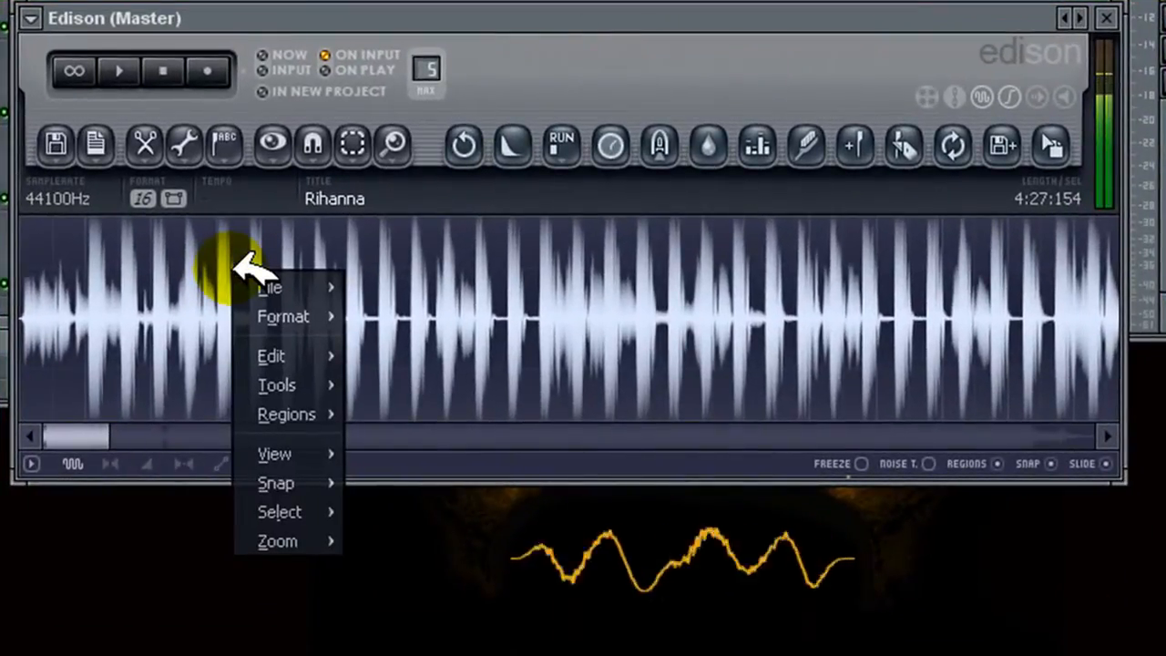
pyautogui.moveTo(275, 446)
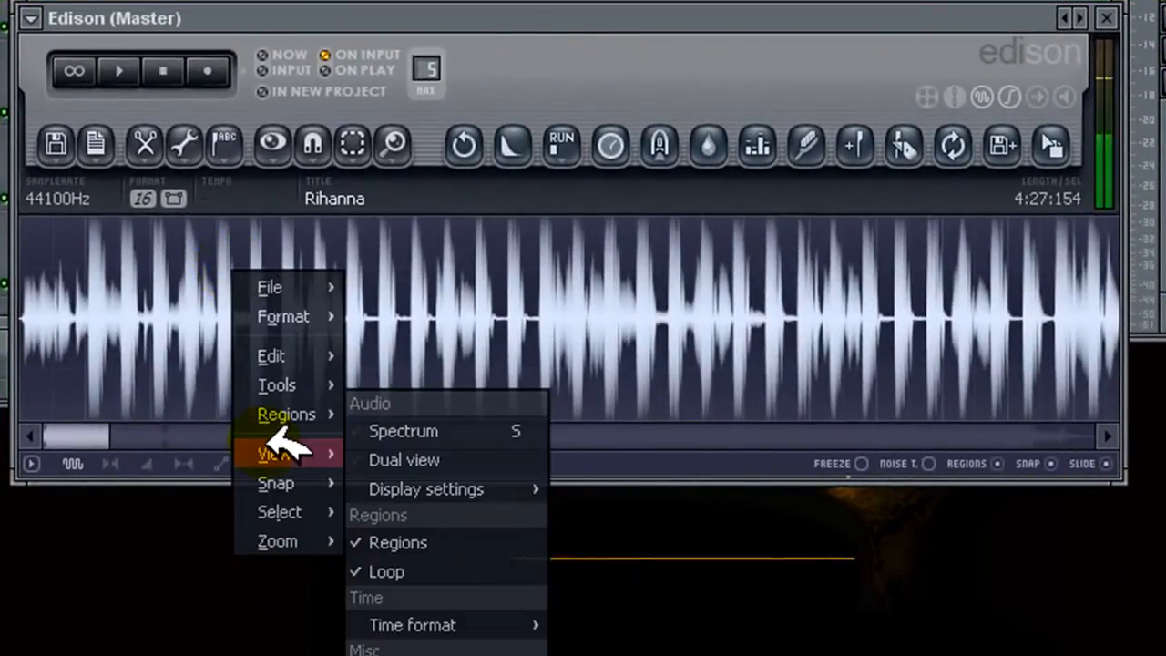
pyautogui.moveTo(302, 411)
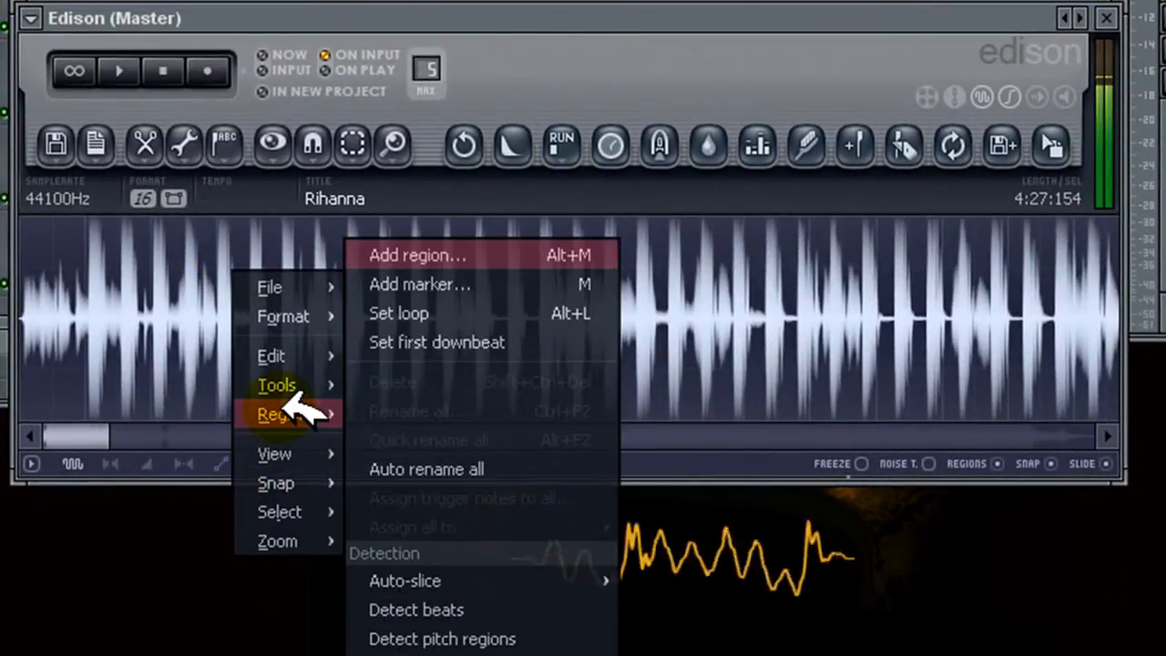
pyautogui.click(452, 609)
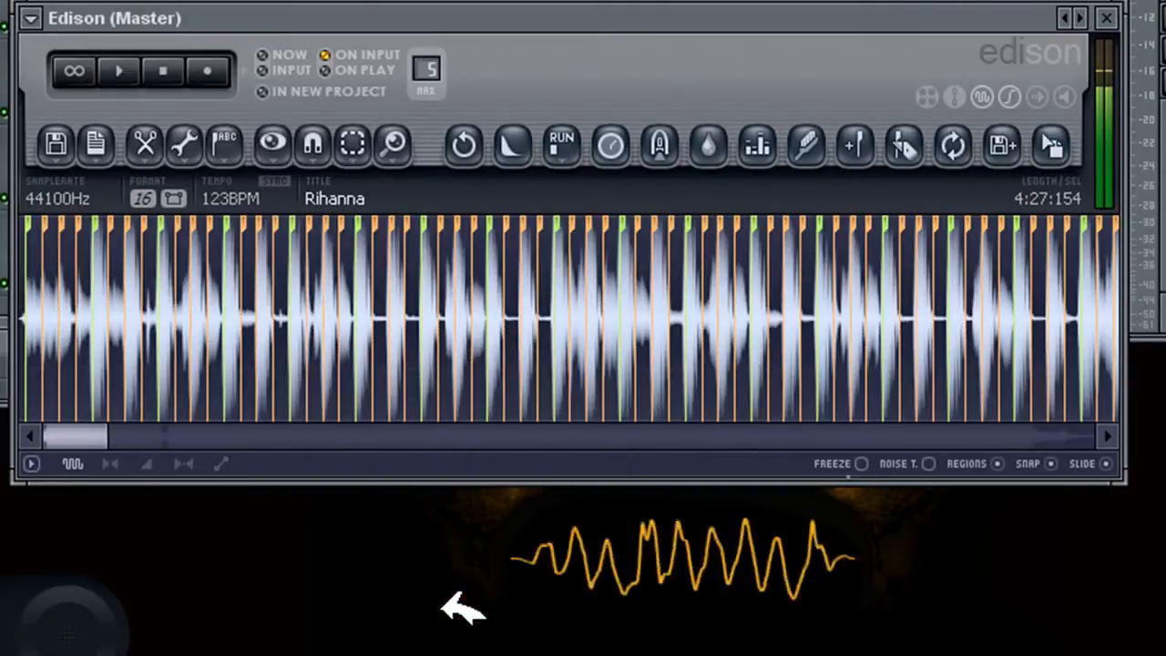
# - Set Edison's snapping mode to Snap to regions
pyautogui.click(52, 330)
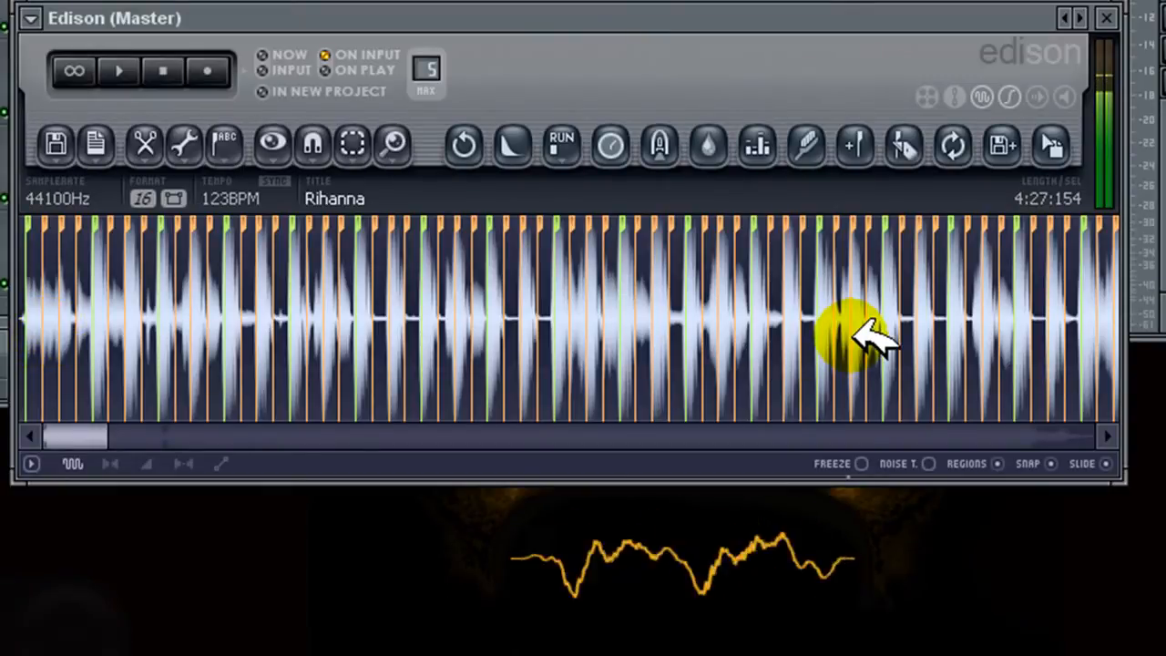
pyautogui.rightClick(184, 293)
pyautogui.moveTo(273, 515)
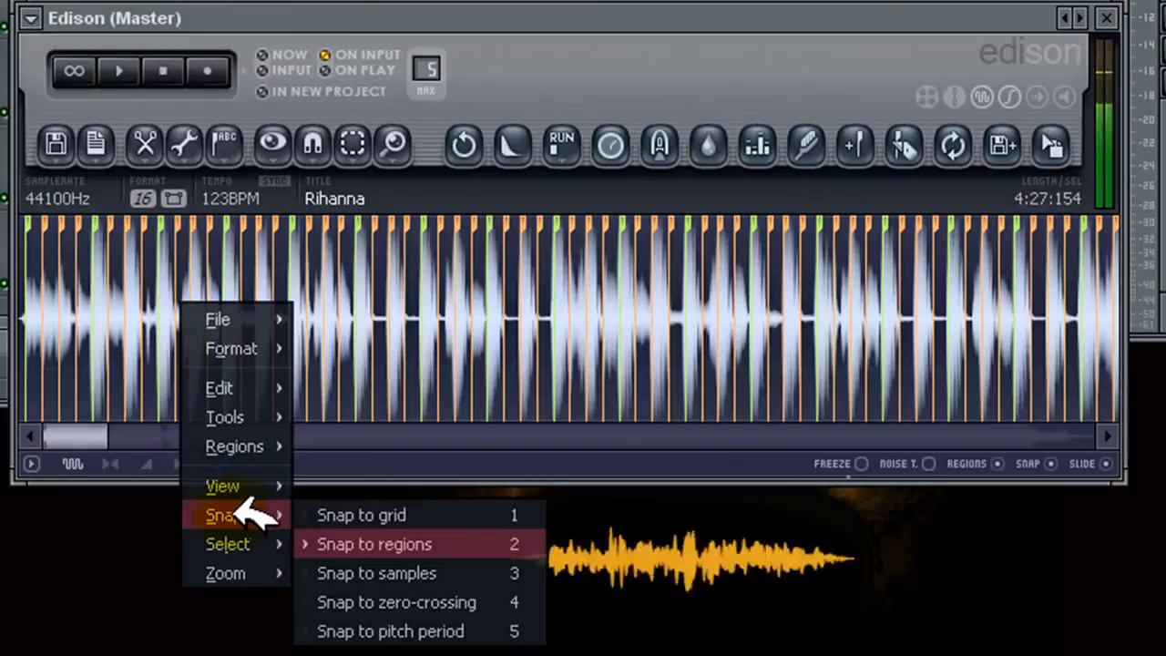
pyautogui.click(414, 544)
# - Select the Rihanna waveform from 1:568 to 3:036 between beat markers and play the selection as a loop
pyautogui.click(91, 310)
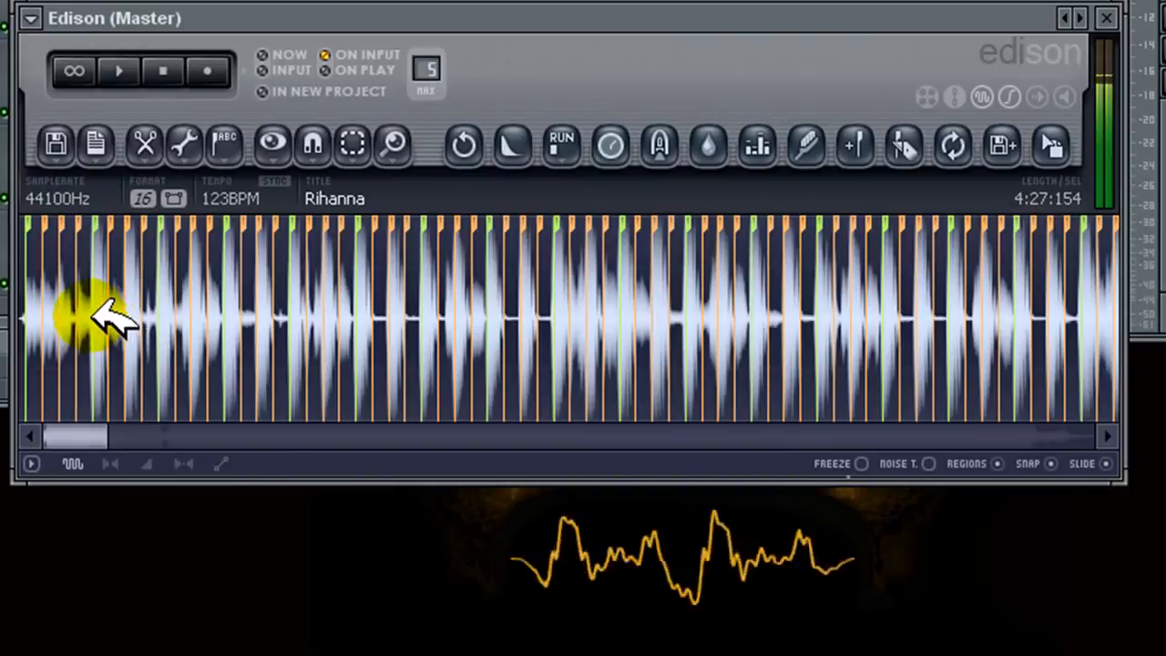
pyautogui.moveTo(88, 312); pyautogui.dragTo(240, 325)
pyautogui.click(74, 71)
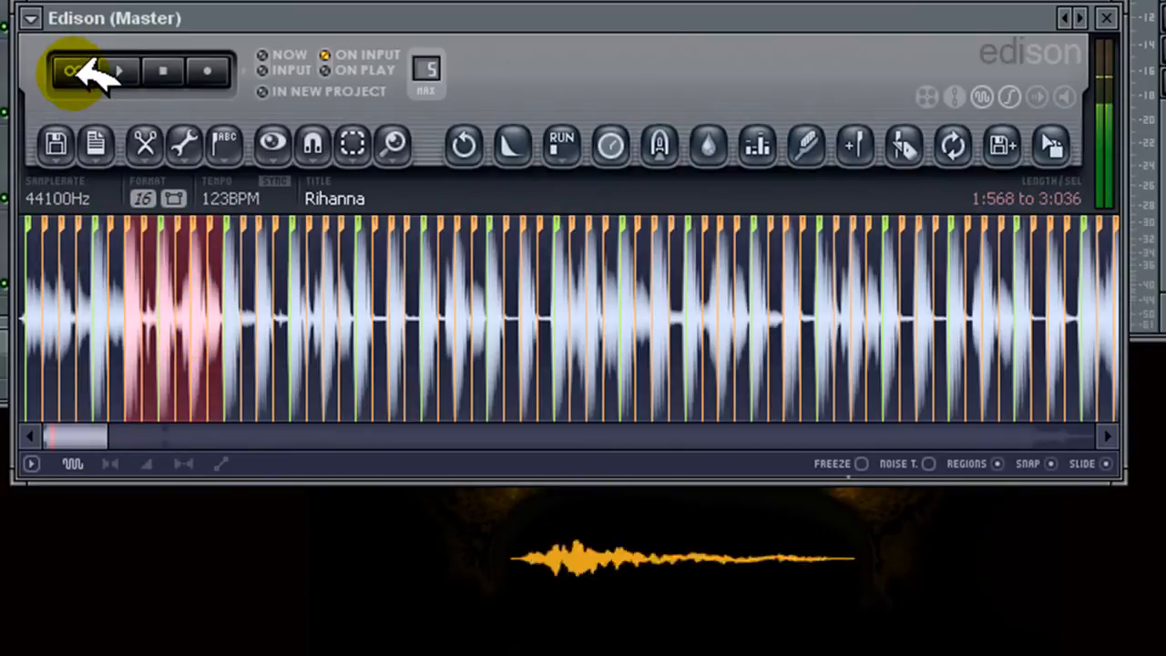
pyautogui.click(75, 71)
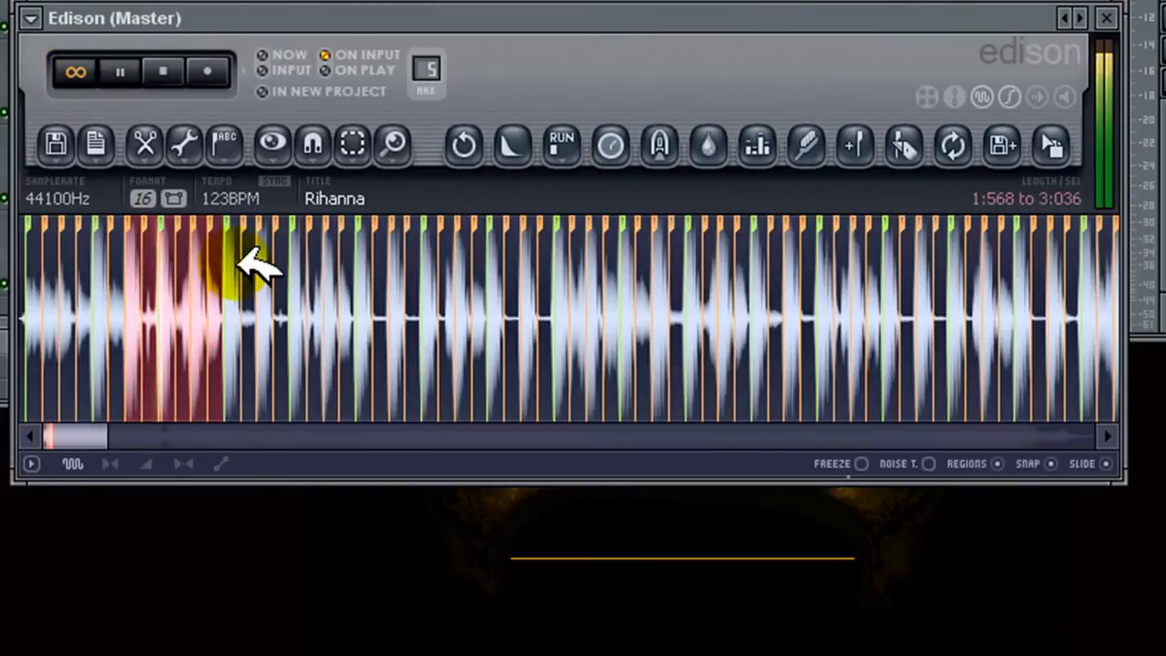
# - Extend the looping selection's end to 3:281, bring it back to 3:036 and stop the playback
pyautogui.moveTo(231, 291); pyautogui.dragTo(239, 289)
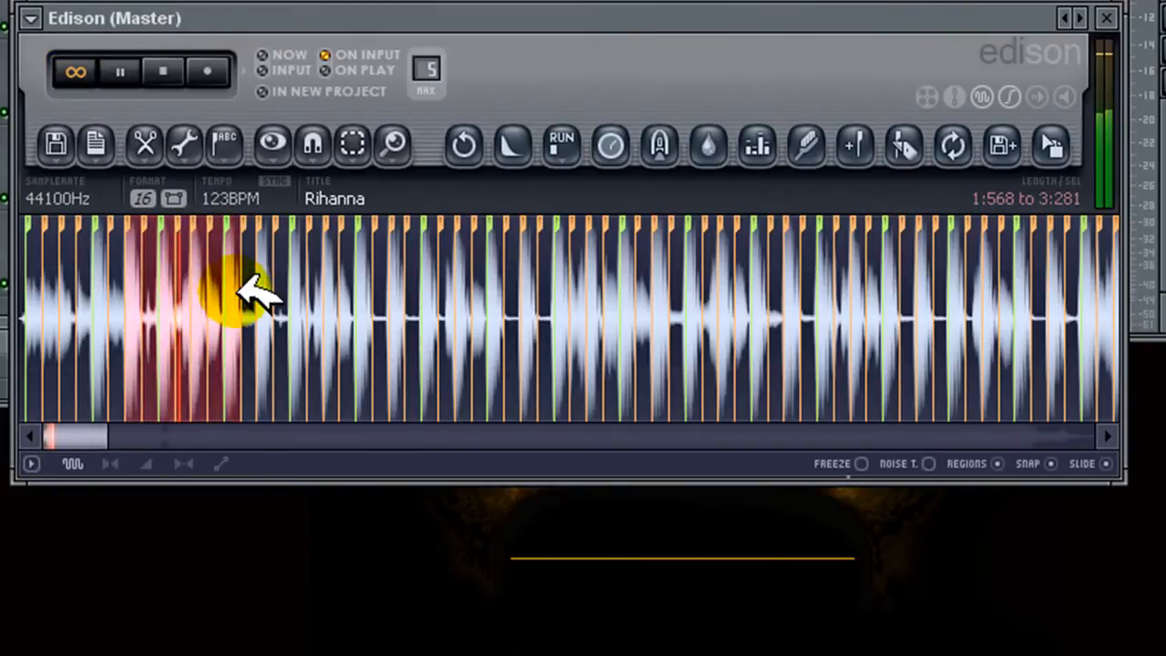
pyautogui.moveTo(239, 290); pyautogui.dragTo(225, 293)
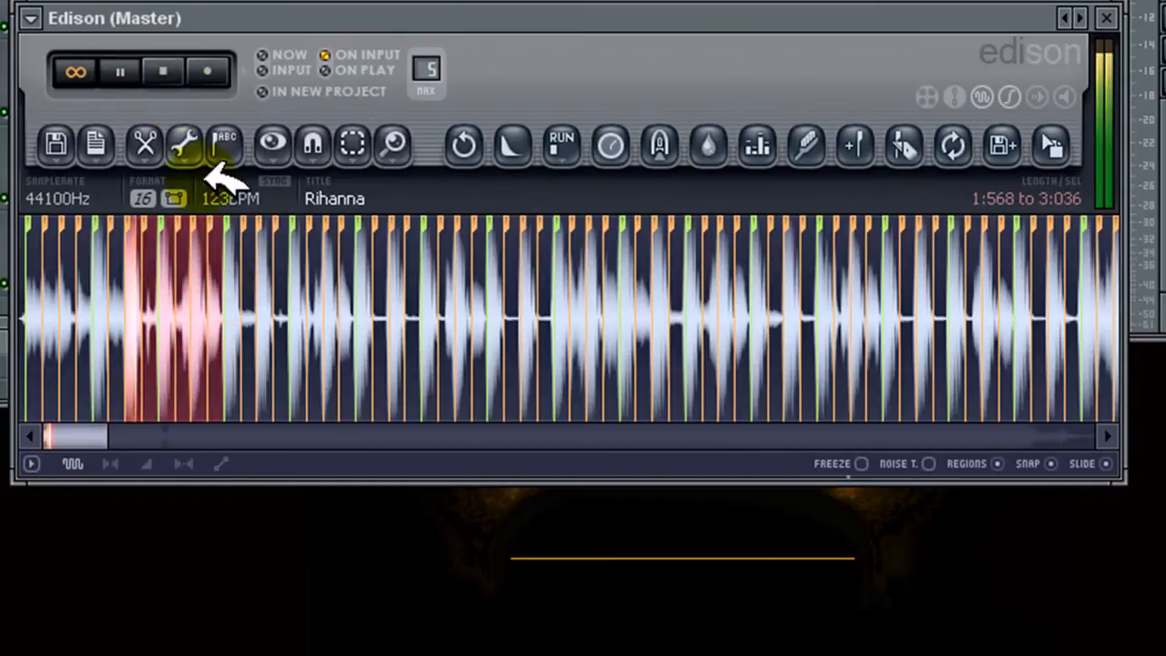
pyautogui.click(165, 70)
pyautogui.click(165, 71)
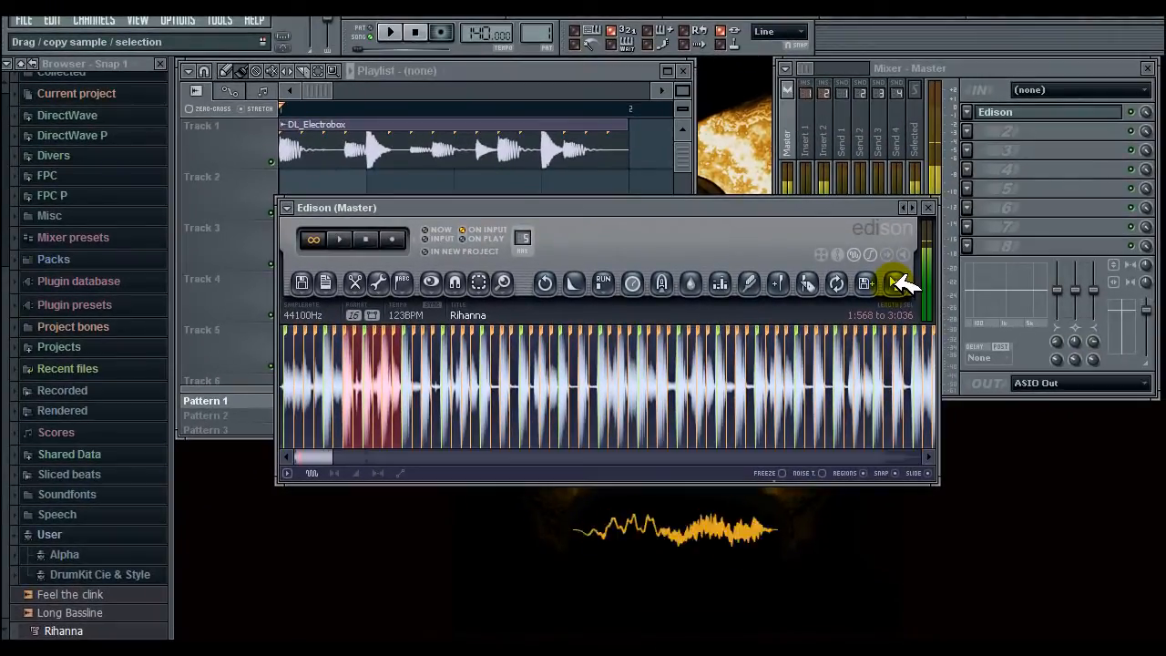
# - Move Edison clear of the playlist and place its Rihanna selection as an audio clip at the start of Track 2
pyautogui.moveTo(856, 212); pyautogui.dragTo(1049, 221)
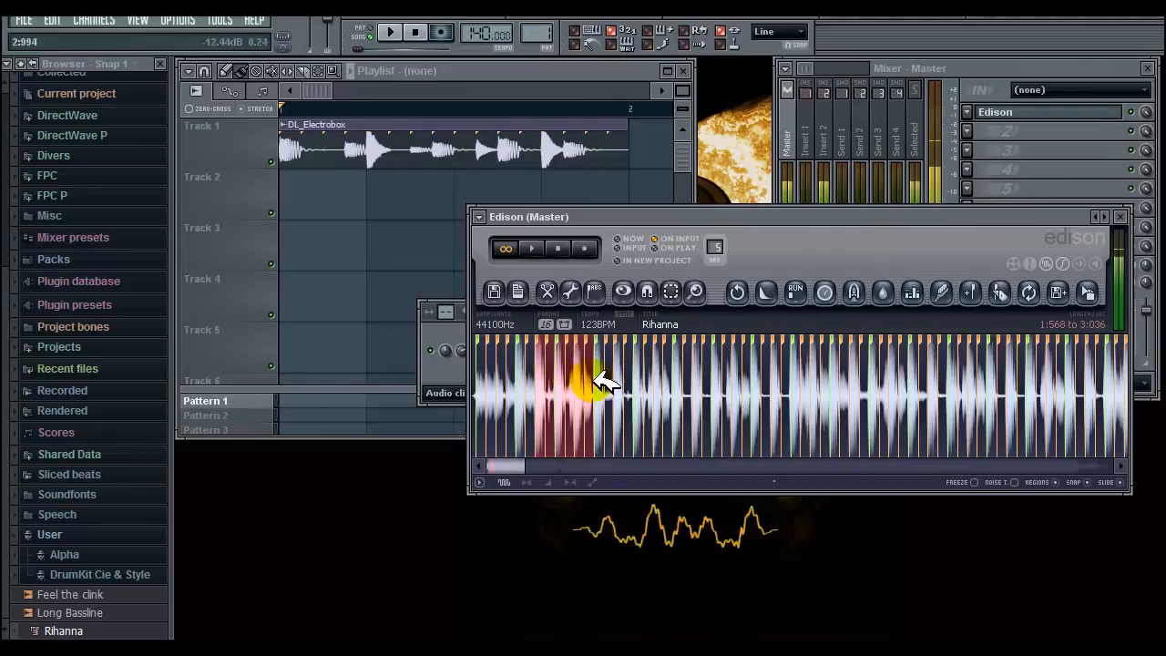
pyautogui.moveTo(1093, 289); pyautogui.dragTo(564, 188)
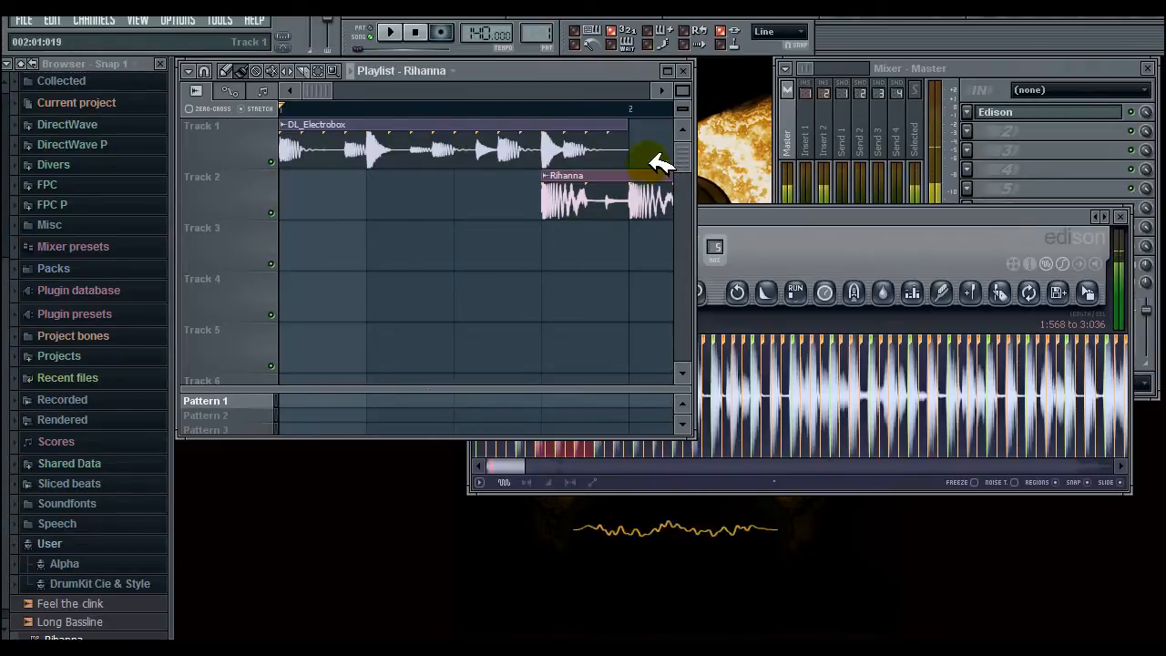
pyautogui.moveTo(654, 171); pyautogui.dragTo(321, 206)
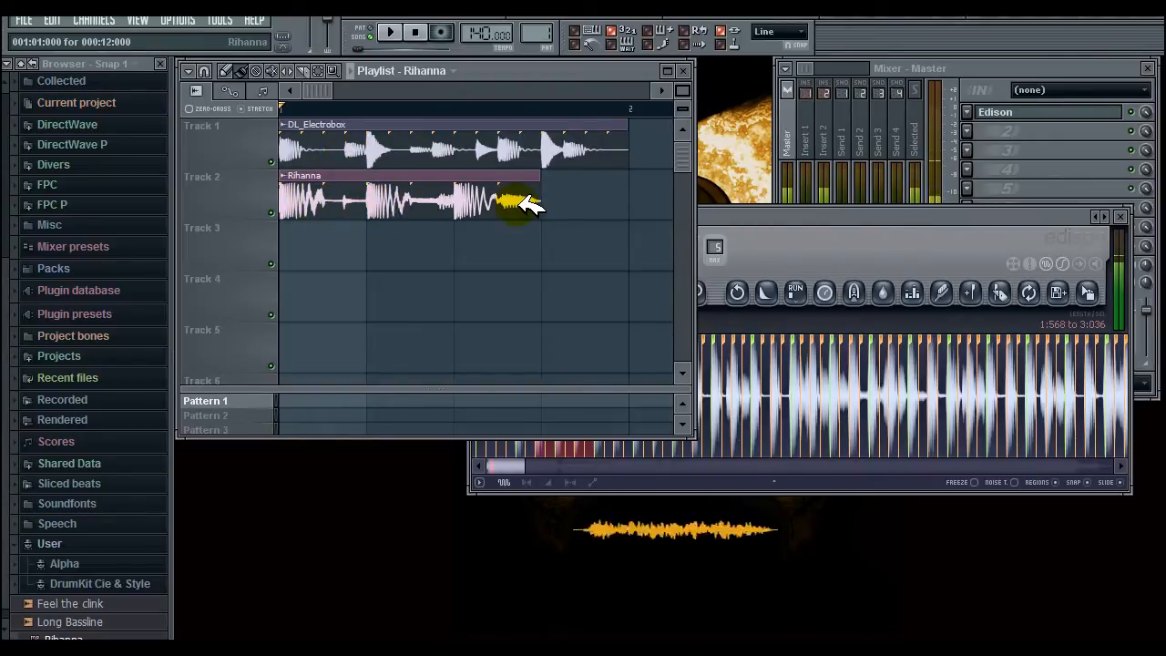
# - Play the playlist with the DL_Electrobox and Rihanna clips together, and stop the playback
pyautogui.click(417, 32)
pyautogui.click(401, 33)
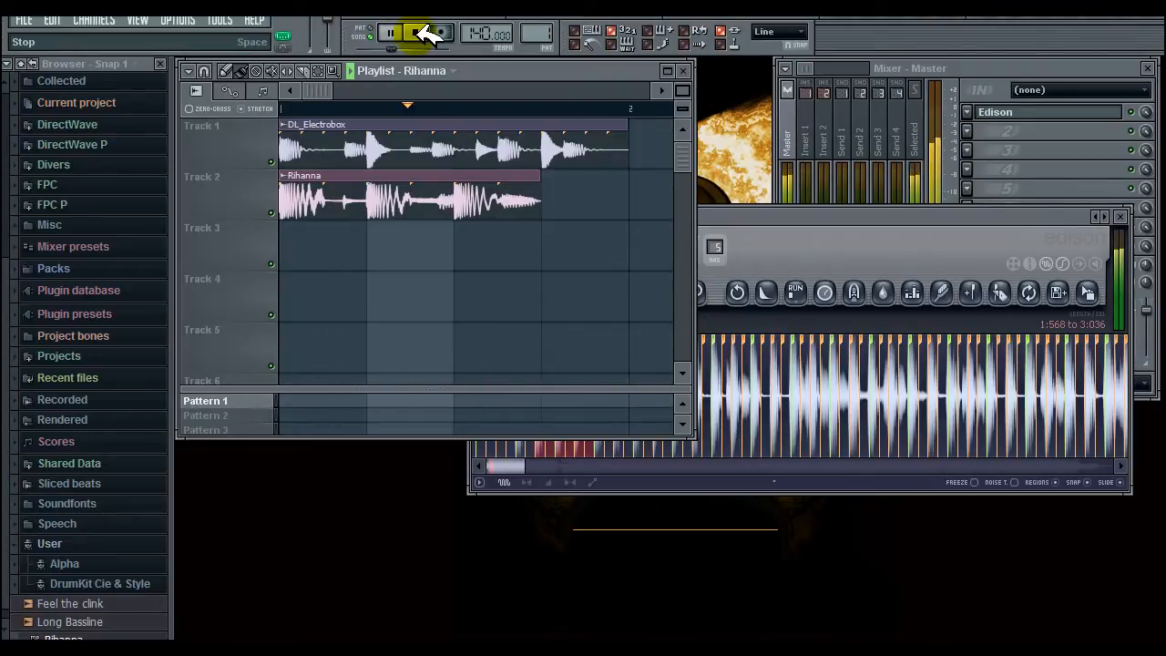
pyautogui.click(419, 33)
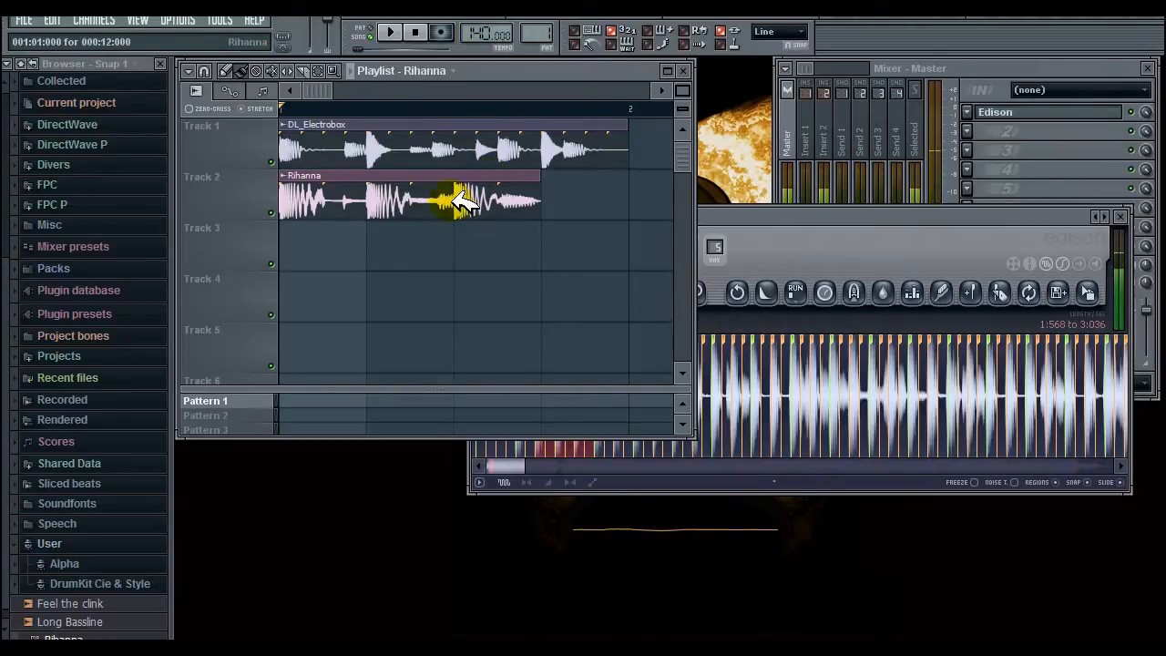
# - Set the project tempo to 120 BPM, restretch all channels and listen to the arrangement
pyautogui.moveTo(820, 228); pyautogui.dragTo(605, 440)
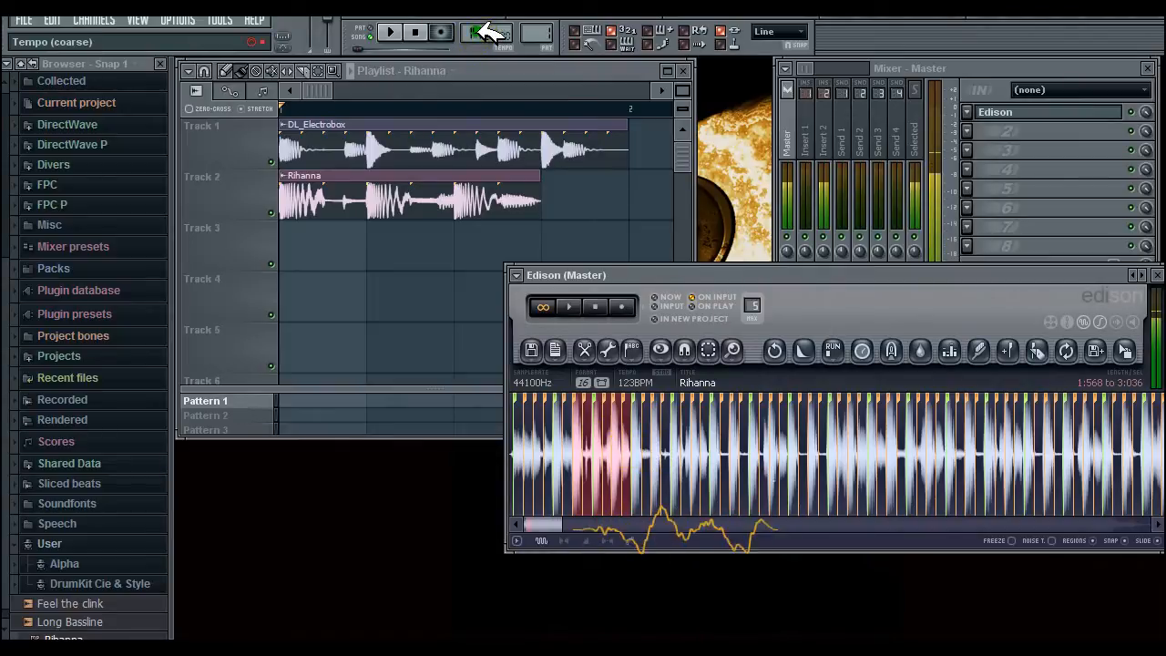
pyautogui.moveTo(489, 32)
pyautogui.mouseDown()
pyautogui.moveTo(487, 88)
pyautogui.moveTo(476, 33)
pyautogui.mouseUp()
pyautogui.click(601, 365)
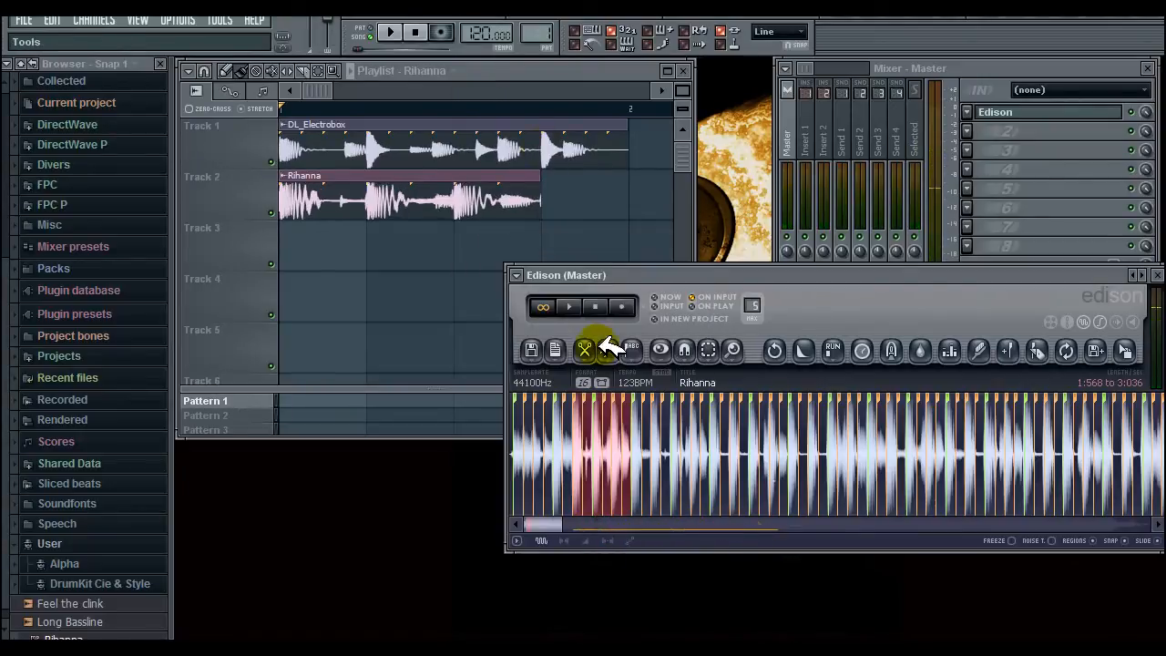
pyautogui.click(397, 31)
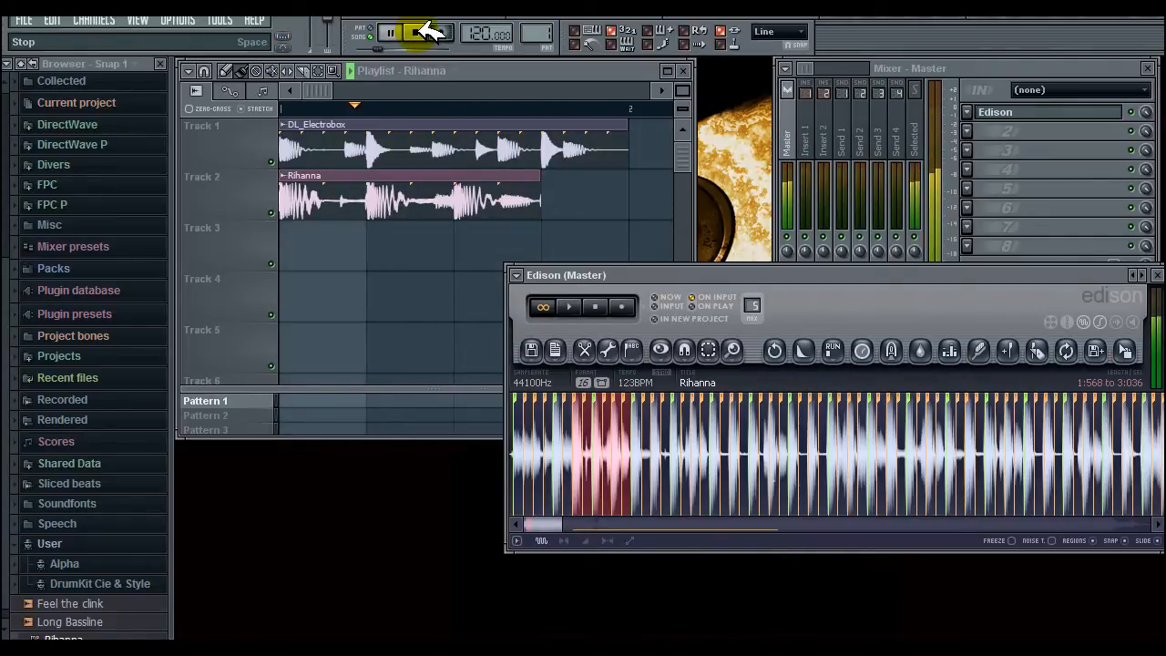
pyautogui.click(426, 33)
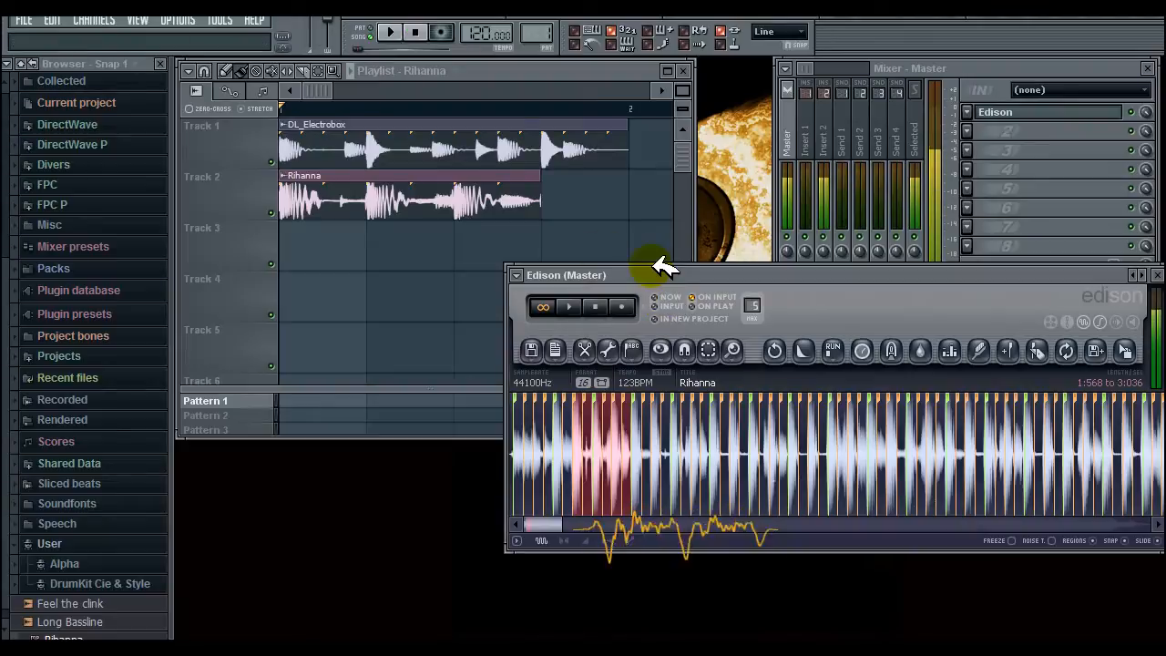
# - Load the Long Bassline sample from the browser into Edison for editing and audition it
pyautogui.click(76, 620)
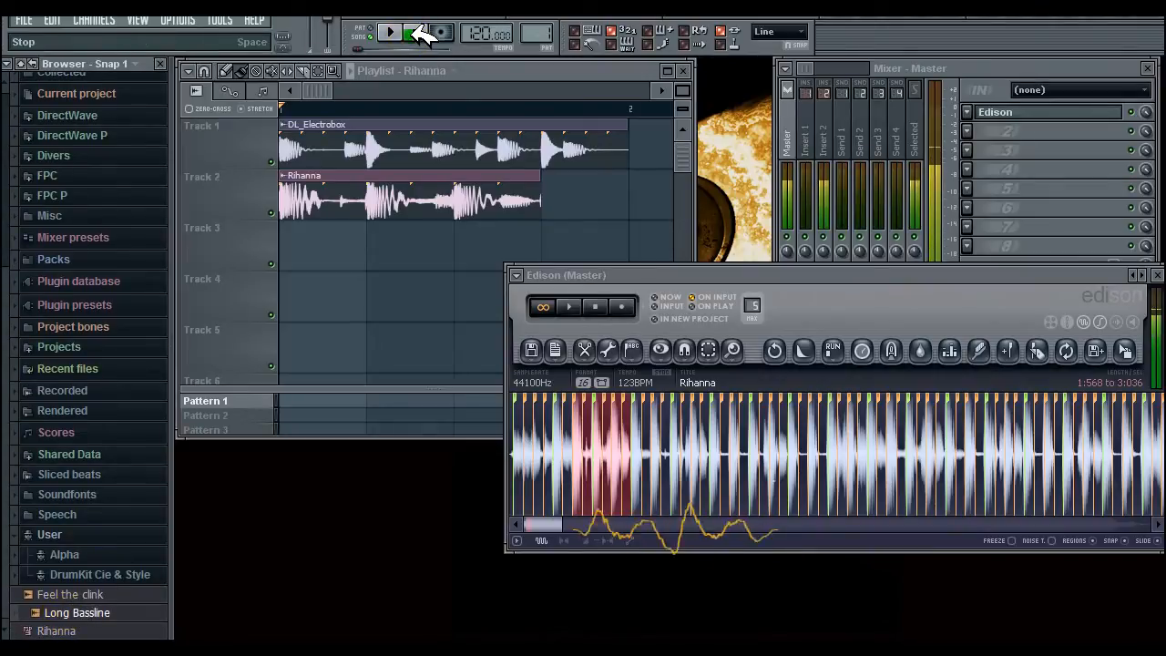
pyautogui.rightClick(80, 612)
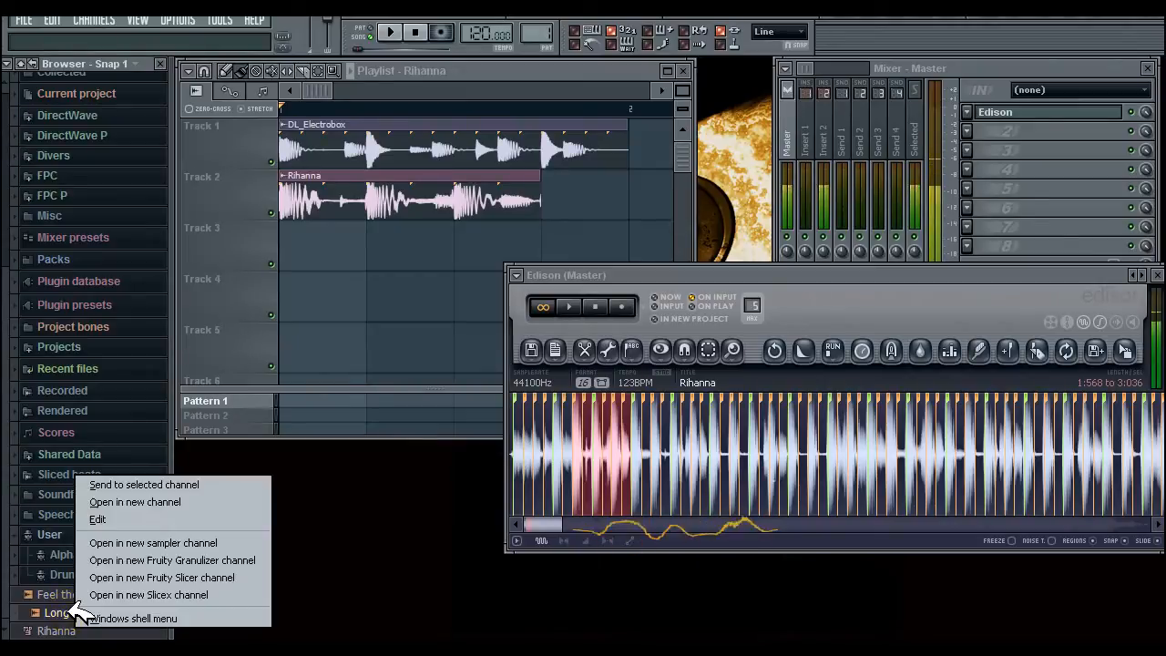
pyautogui.click(143, 519)
pyautogui.moveTo(719, 271); pyautogui.dragTo(552, 221)
pyautogui.click(405, 259)
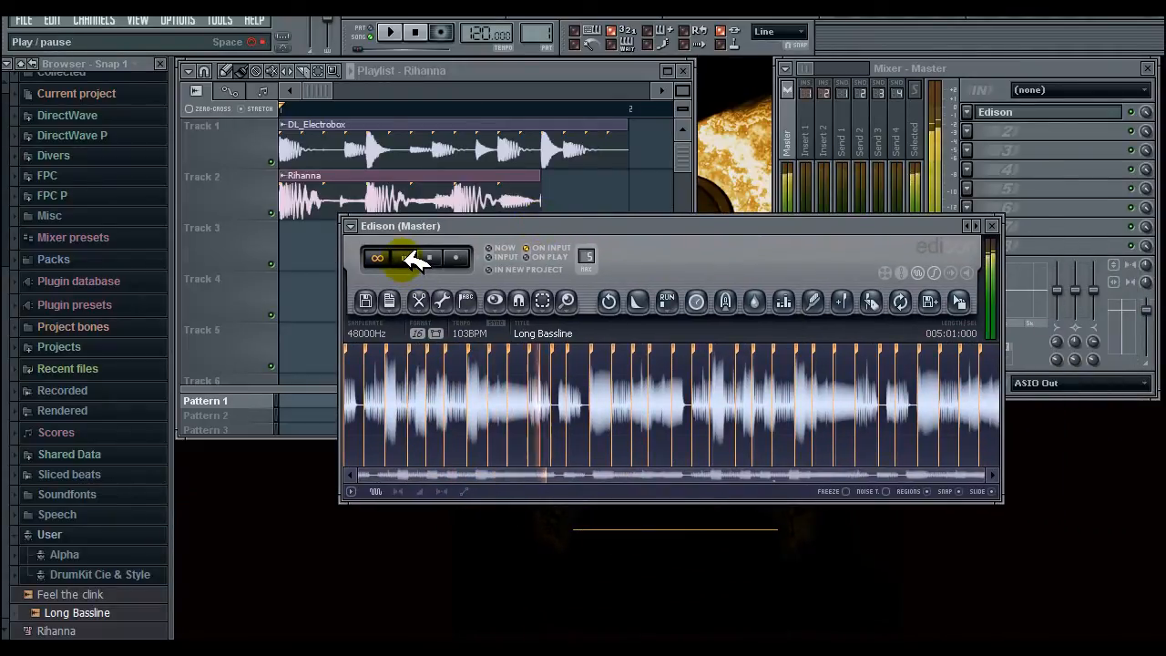
pyautogui.click(440, 259)
# - Select the Long Bassline waveform from 002:03:000 to 003:01:047 between markers, checking the selection with looped playback
pyautogui.moveTo(574, 392); pyautogui.dragTo(649, 396)
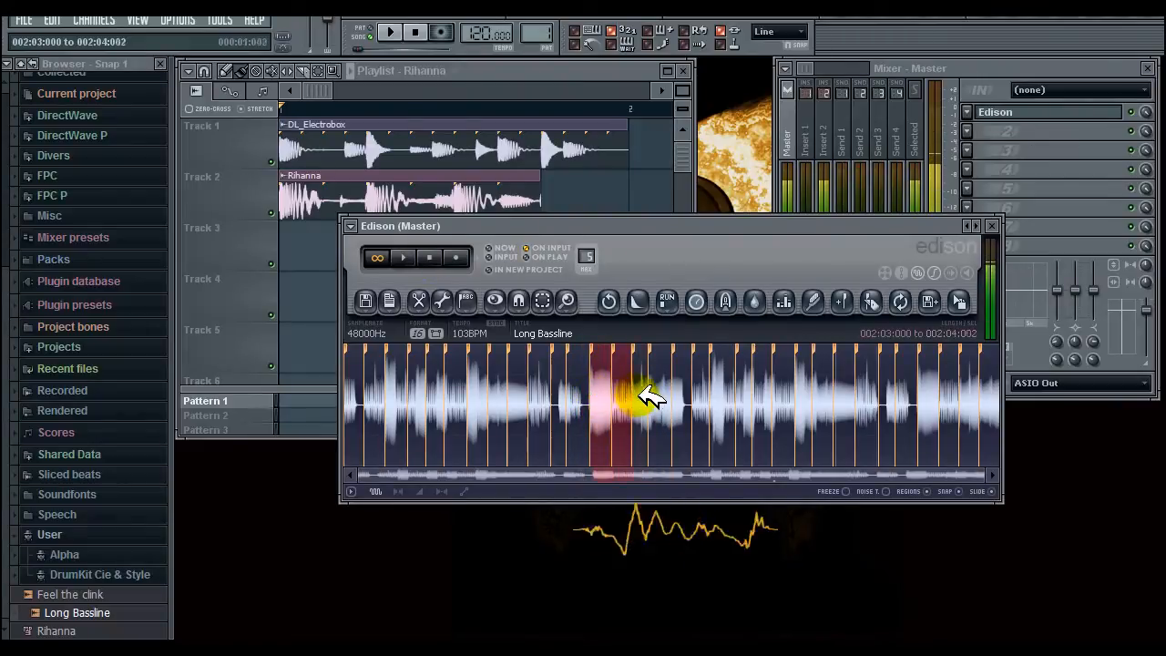
pyautogui.click(404, 258)
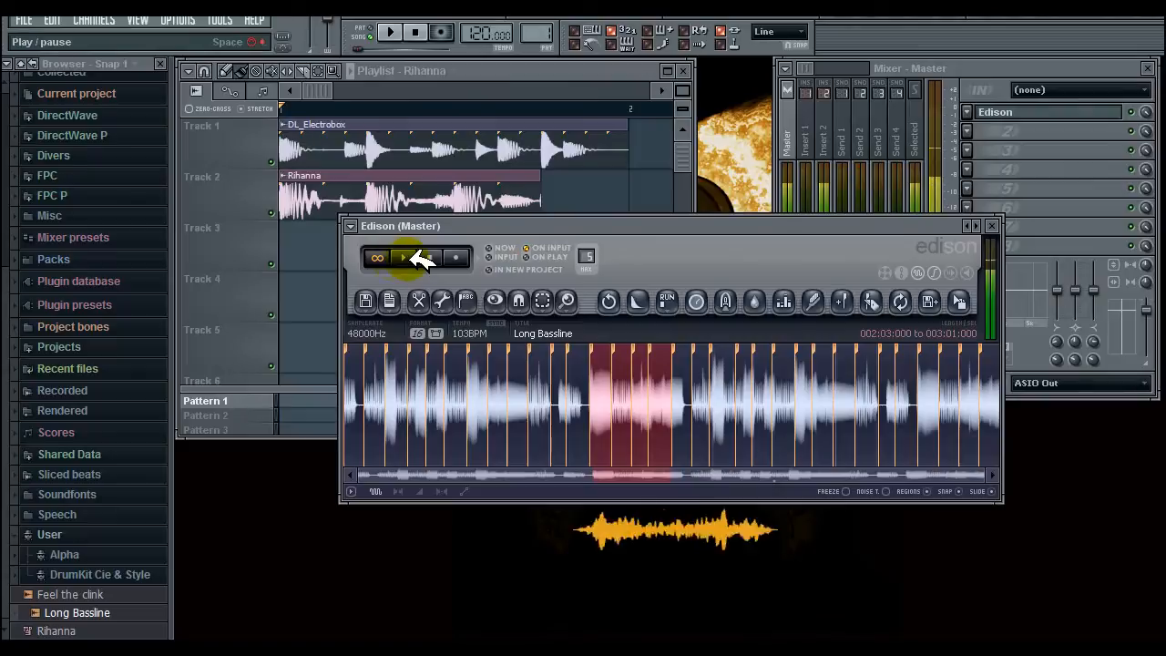
pyautogui.moveTo(672, 403); pyautogui.dragTo(695, 403)
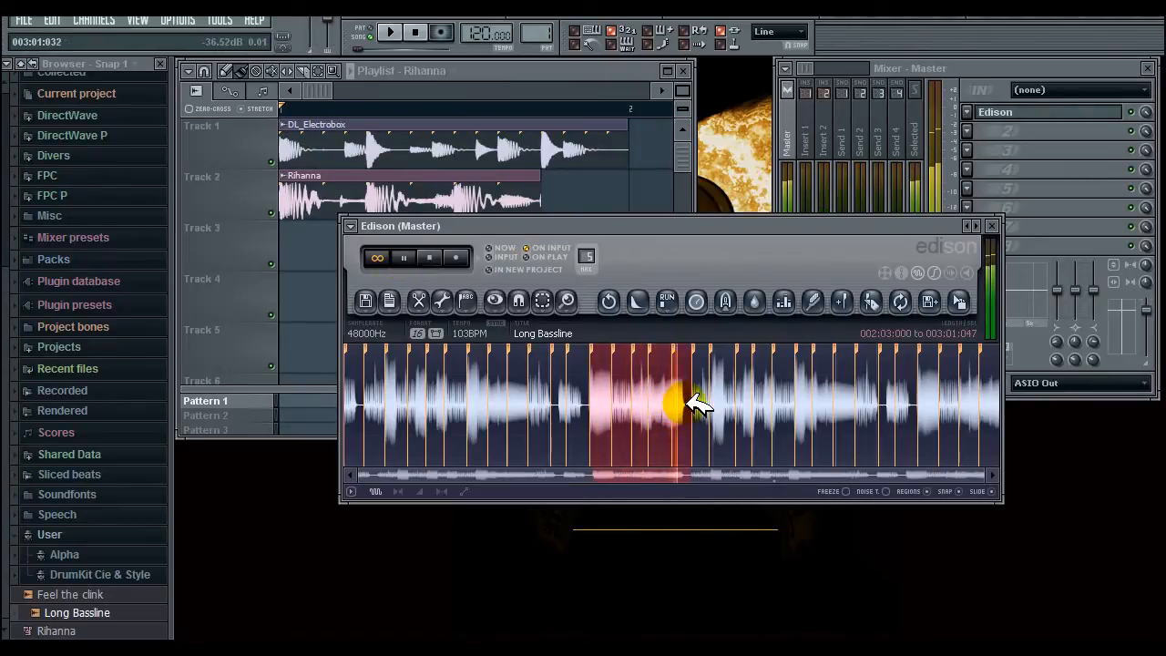
pyautogui.click(403, 258)
# - Move Edison clear of the playlist and place its Long Bassline selection as an audio clip at the start of Track 3
pyautogui.moveTo(799, 224); pyautogui.dragTo(906, 247)
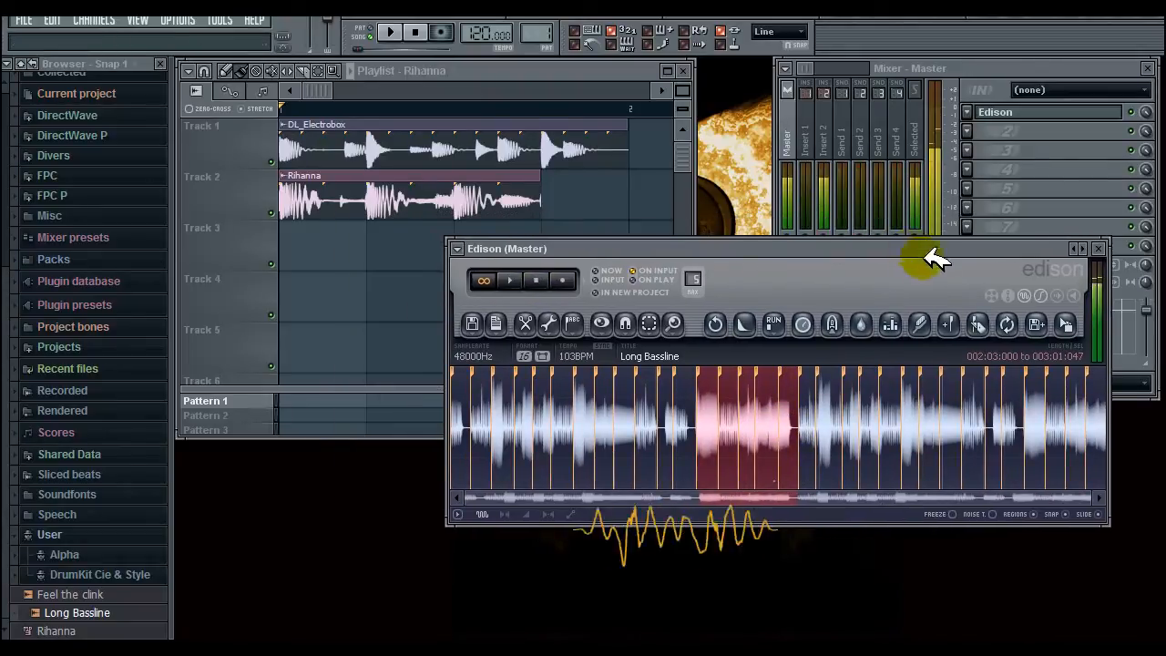
pyautogui.moveTo(1067, 323); pyautogui.dragTo(291, 235)
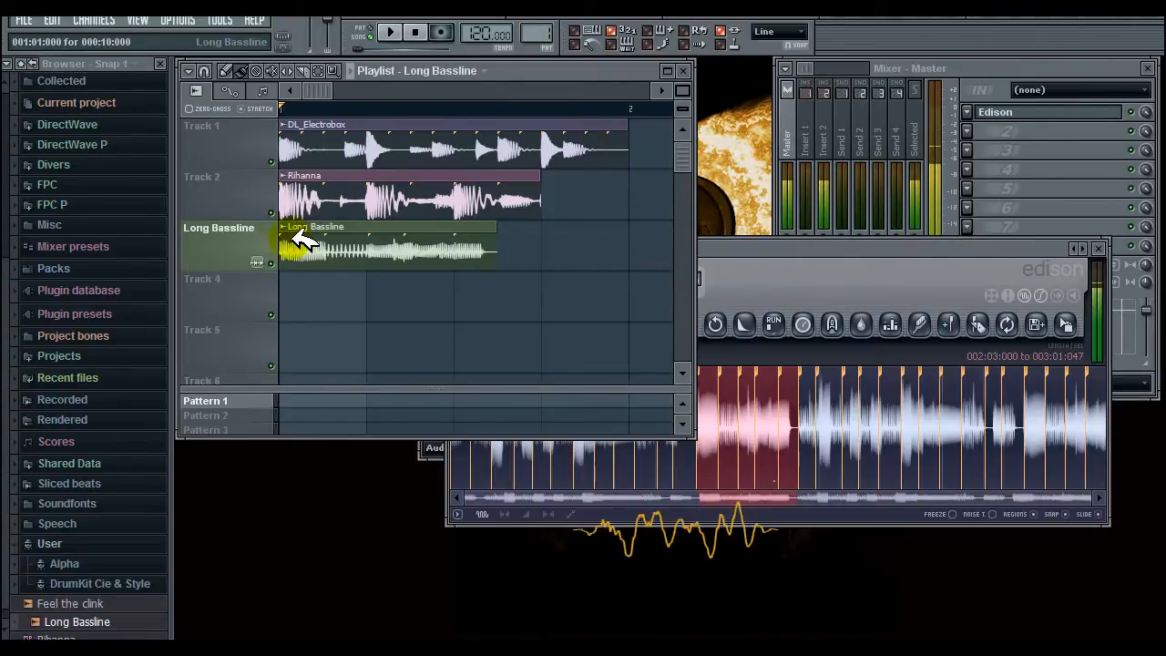
pyautogui.click(760, 416)
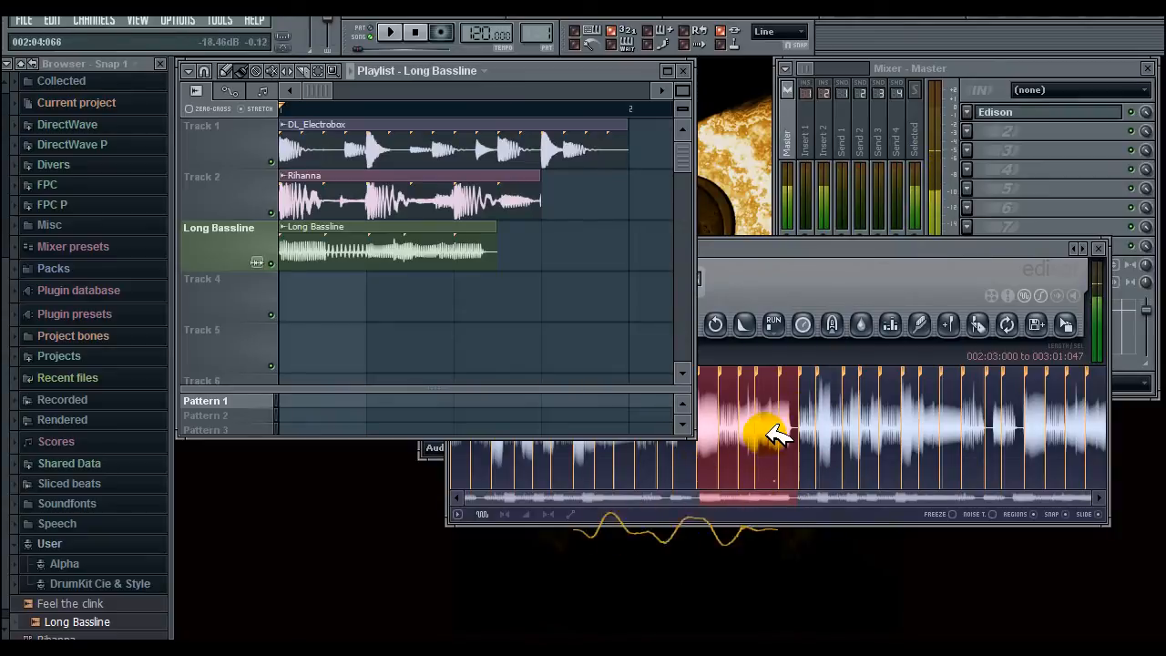
pyautogui.moveTo(783, 246); pyautogui.dragTo(801, 263)
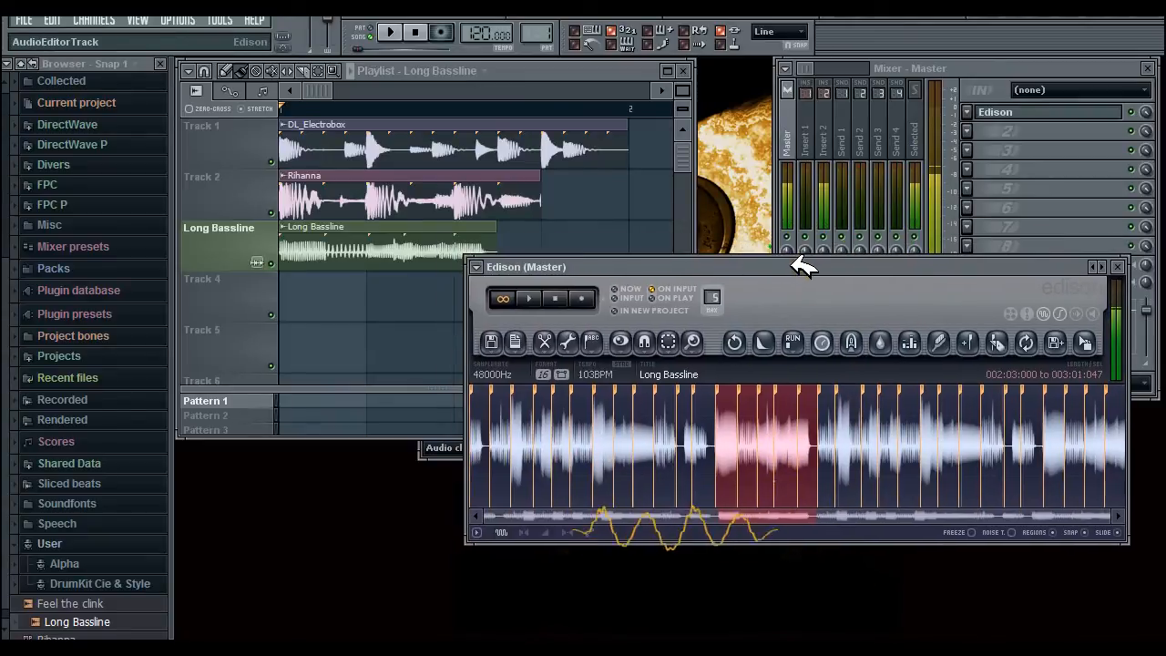
pyautogui.rightClick(728, 415)
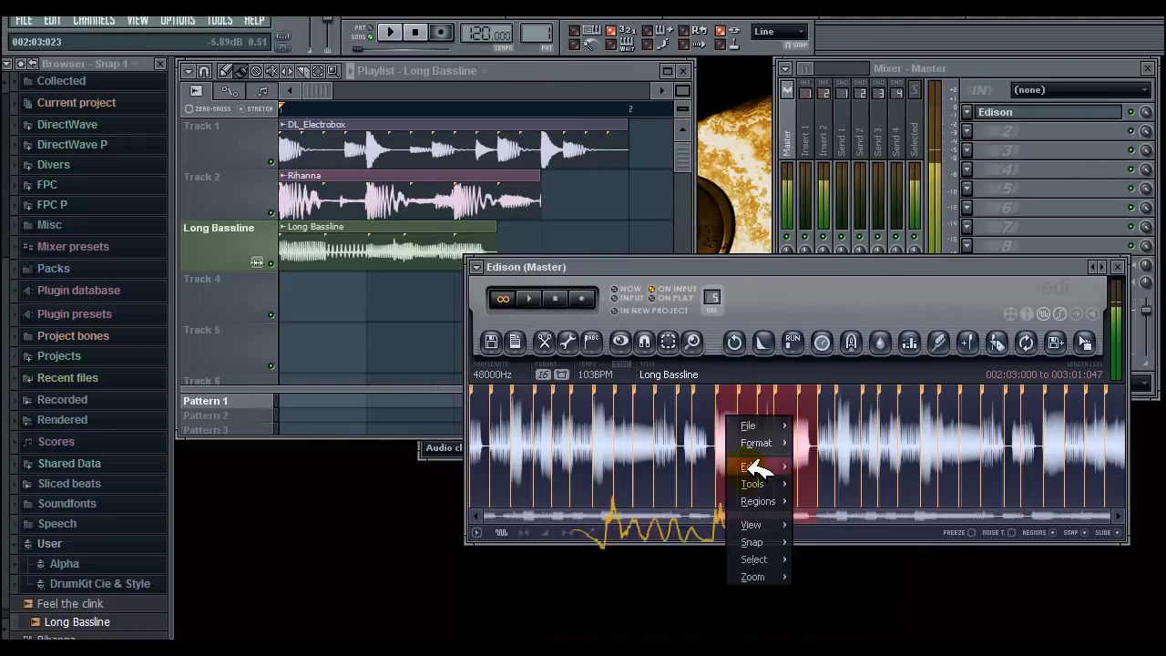
pyautogui.click(794, 281)
pyautogui.moveTo(755, 261); pyautogui.dragTo(739, 308)
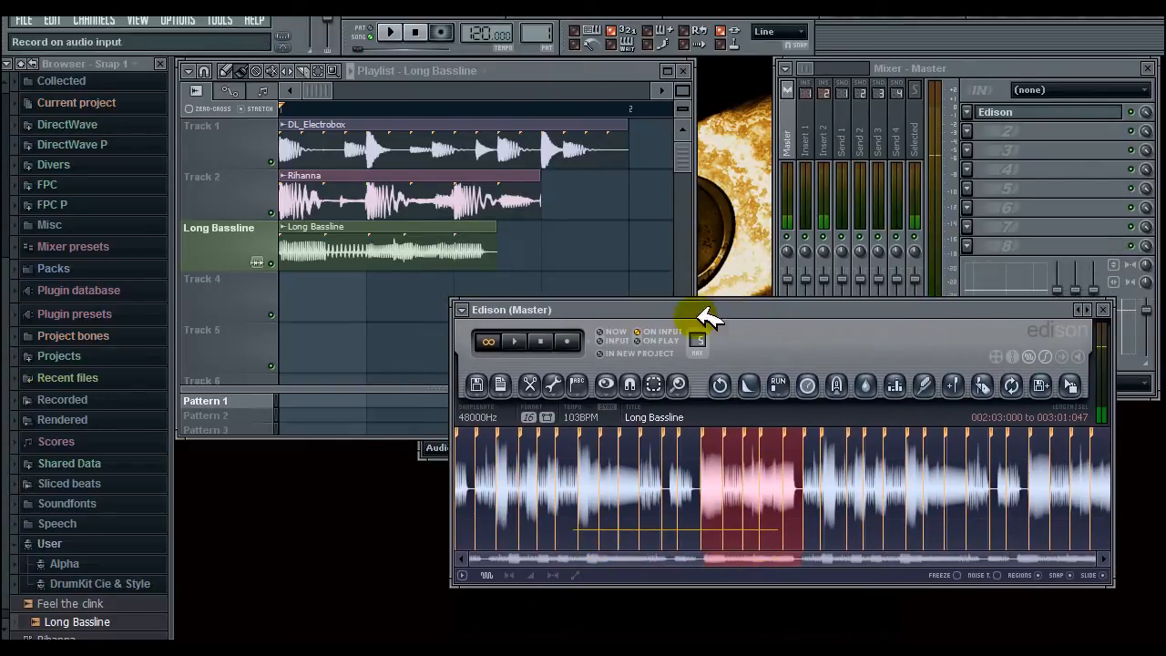
# - Start playing the three-clip arrangement, lower the project tempo to 95 BPM and restretch all channels
pyautogui.click(400, 33)
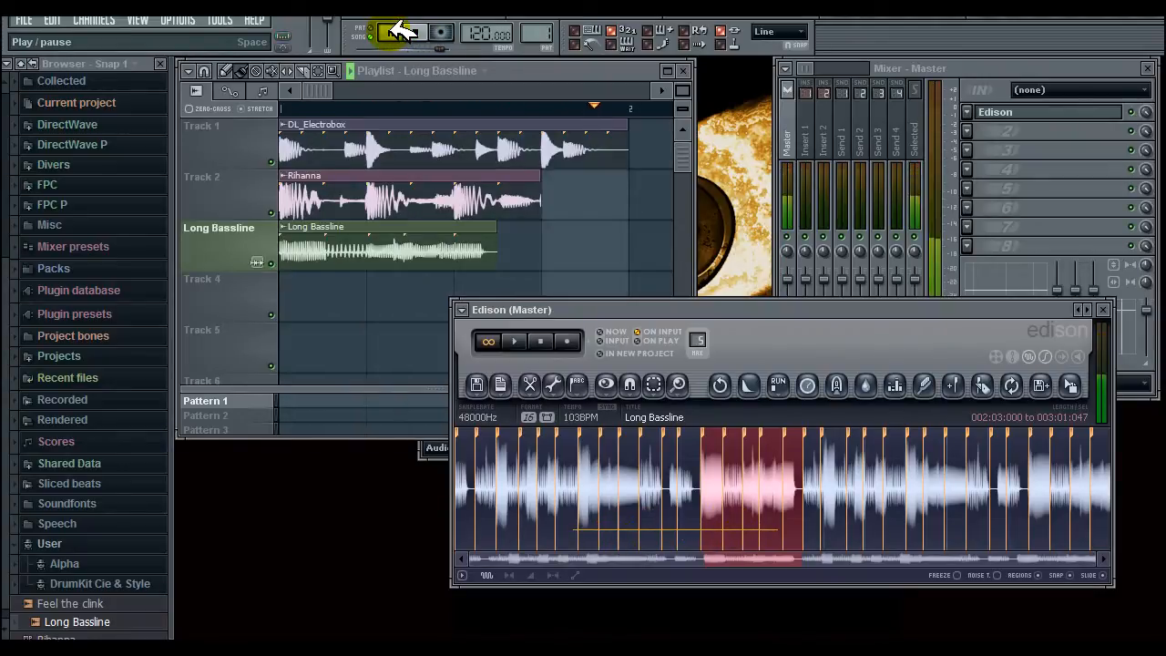
pyautogui.scroll(-1, 481, 31)
pyautogui.moveTo(492, 41); pyautogui.dragTo(487, 39)
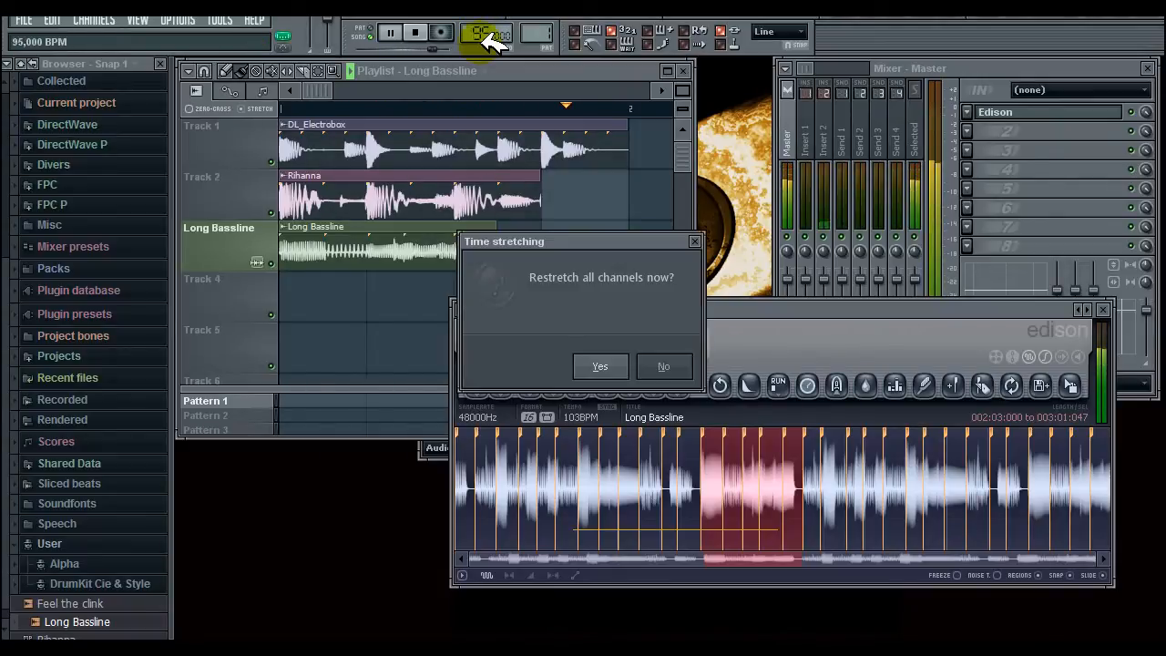
pyautogui.click(592, 365)
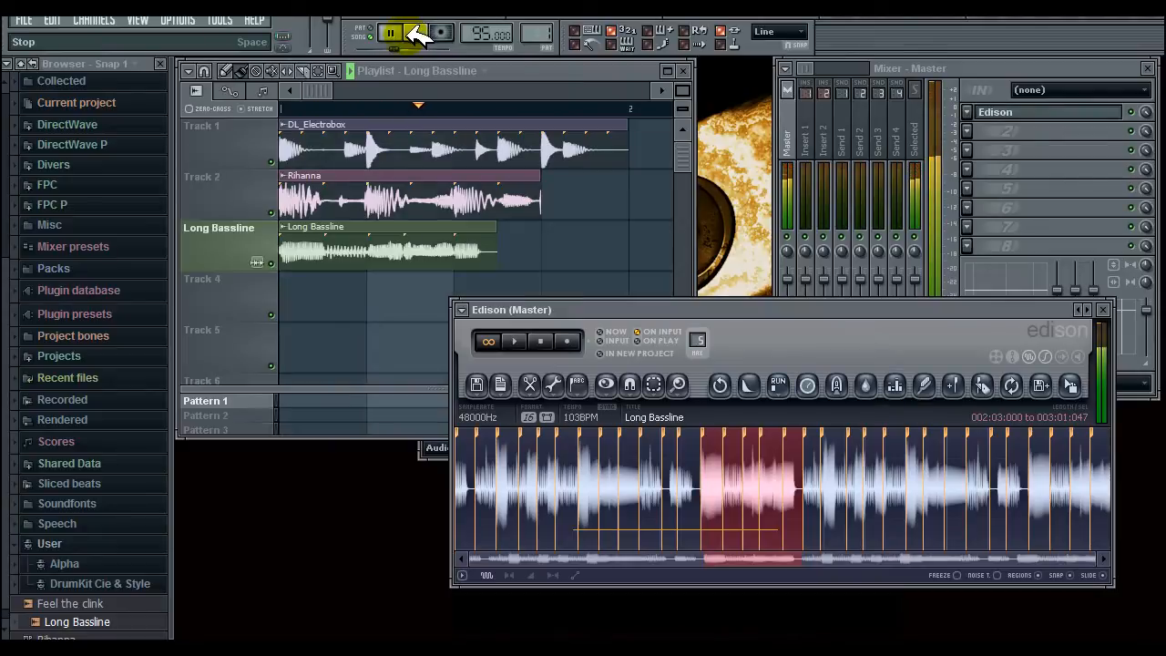
# - Raise the tempo to 128 BPM and 158 BPM during playback, restretching all channels each time, and stop the playback
pyautogui.moveTo(478, 33); pyautogui.dragTo(478, 30)
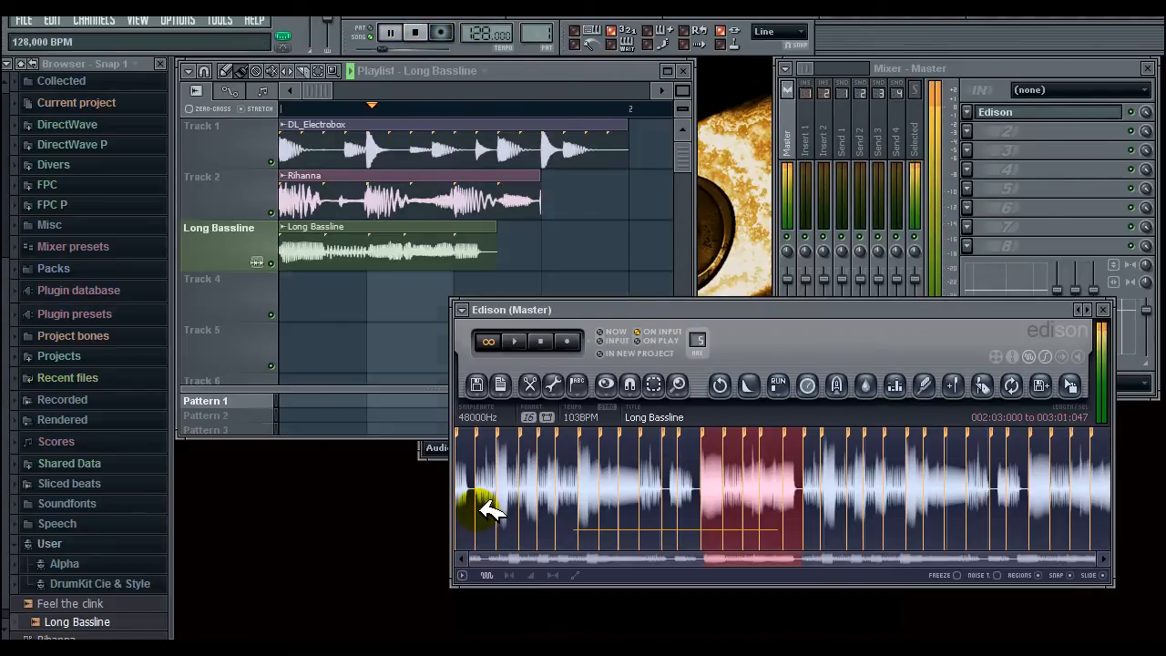
pyautogui.click(594, 365)
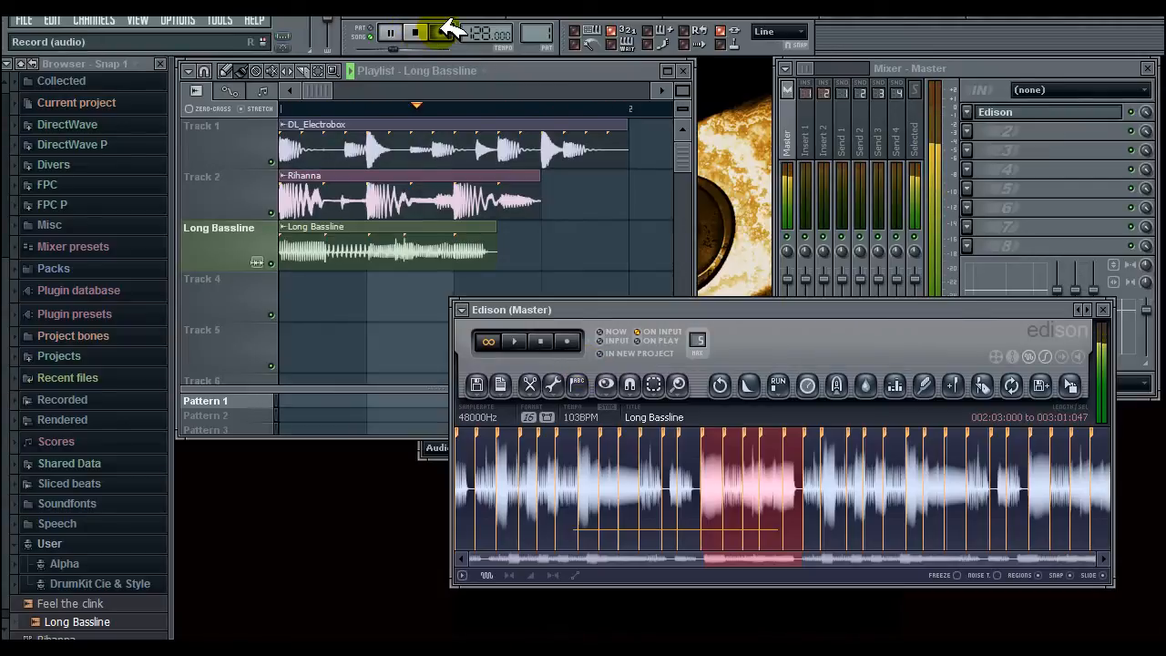
pyautogui.moveTo(491, 34)
pyautogui.mouseDown()
pyautogui.moveTo(489, 538)
pyautogui.moveTo(486, 31)
pyautogui.mouseUp()
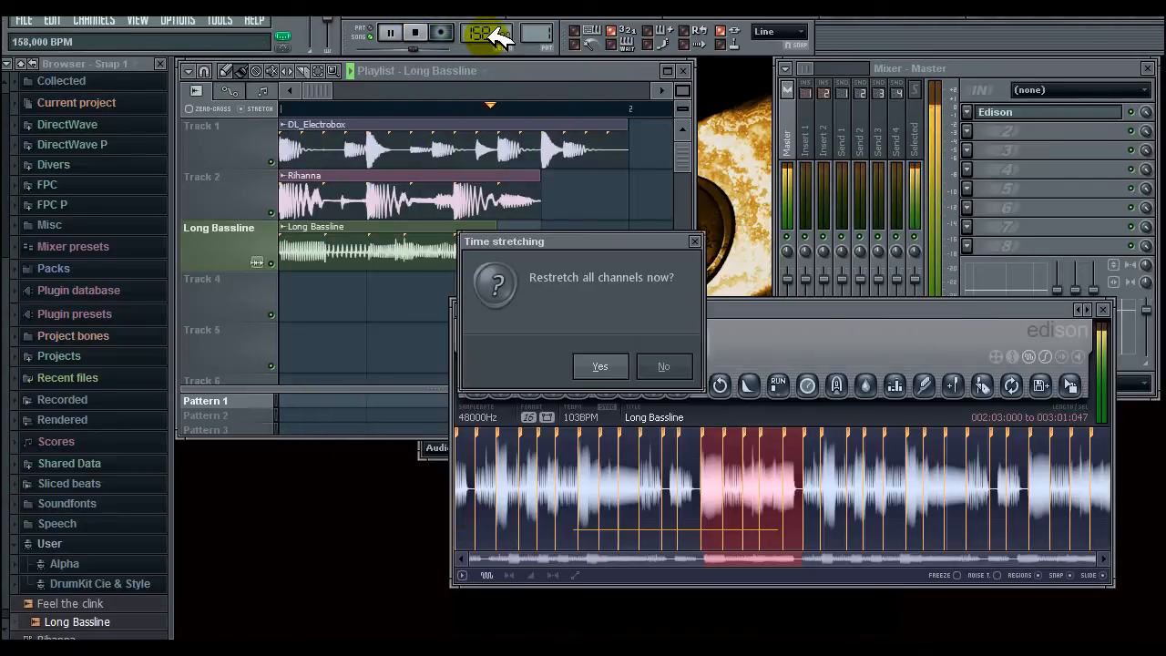
pyautogui.click(599, 366)
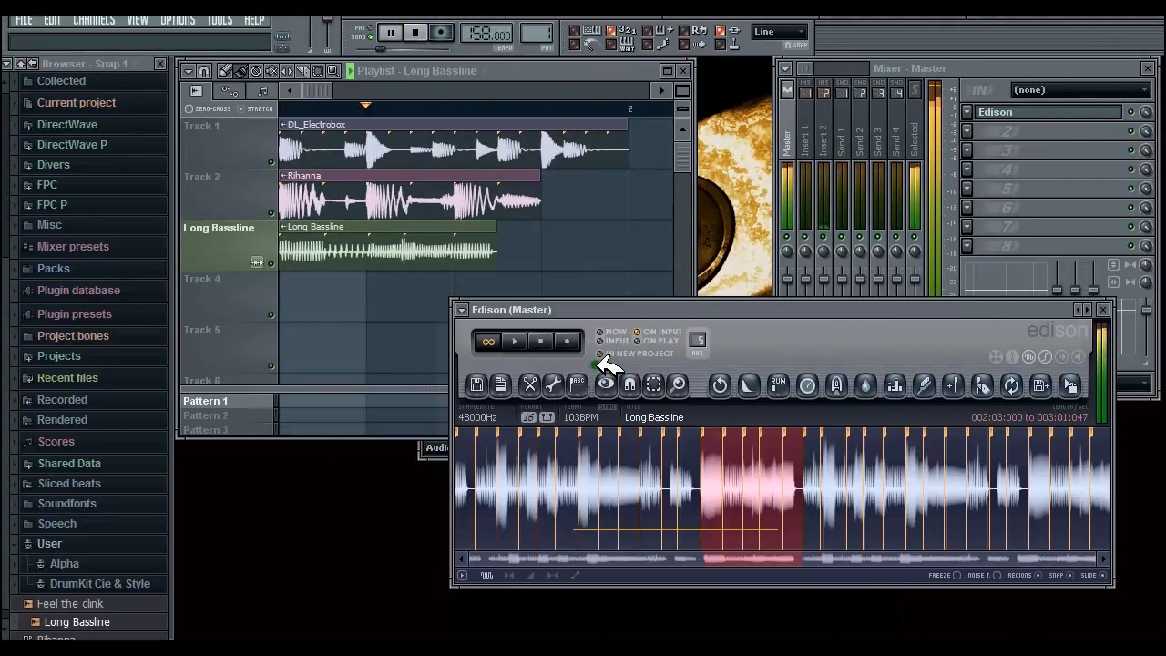
pyautogui.click(426, 33)
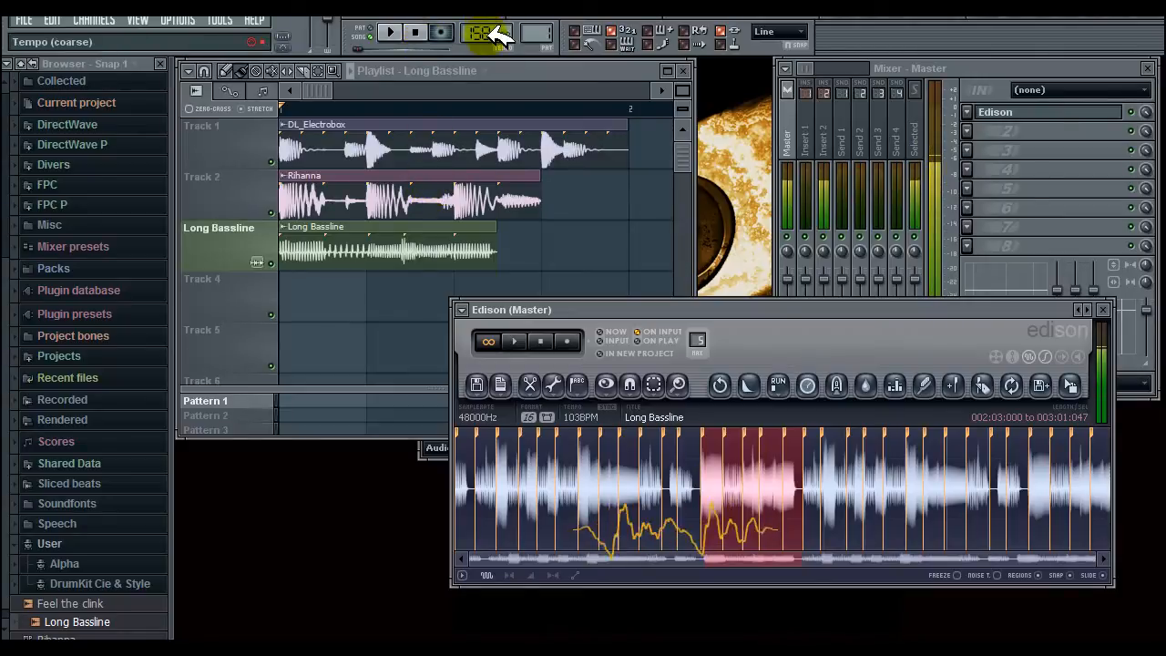
# - Set the project tempo to 150 BPM, restretch all channels and audition the arrangement
pyautogui.moveTo(492, 28); pyautogui.dragTo(489, 34)
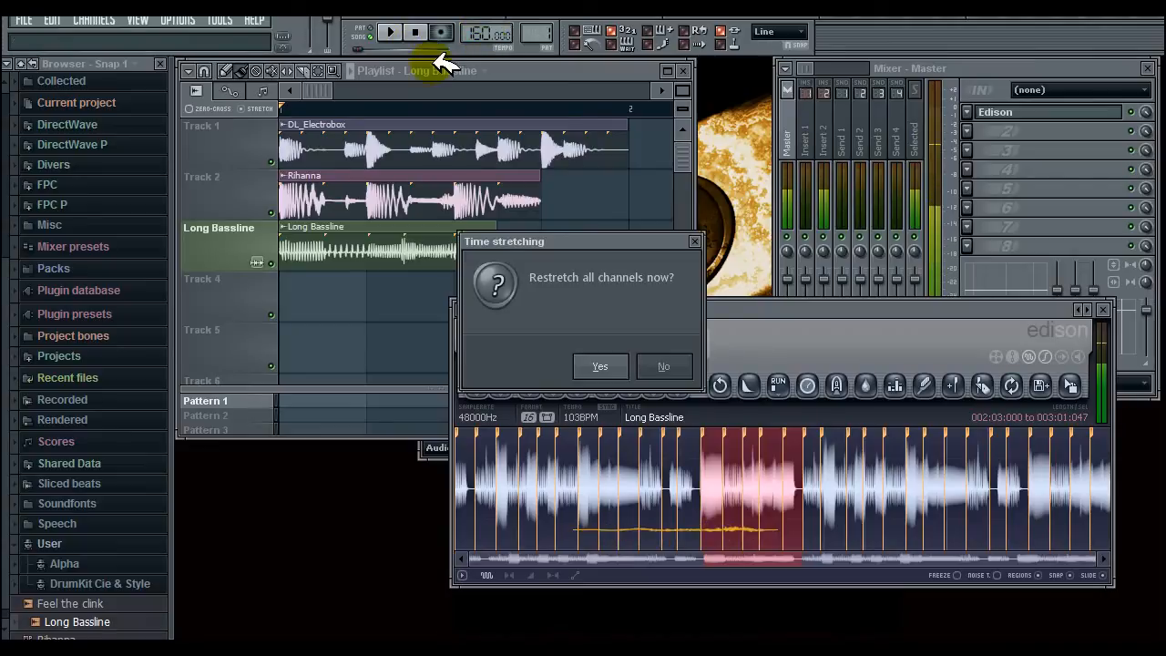
pyautogui.click(601, 365)
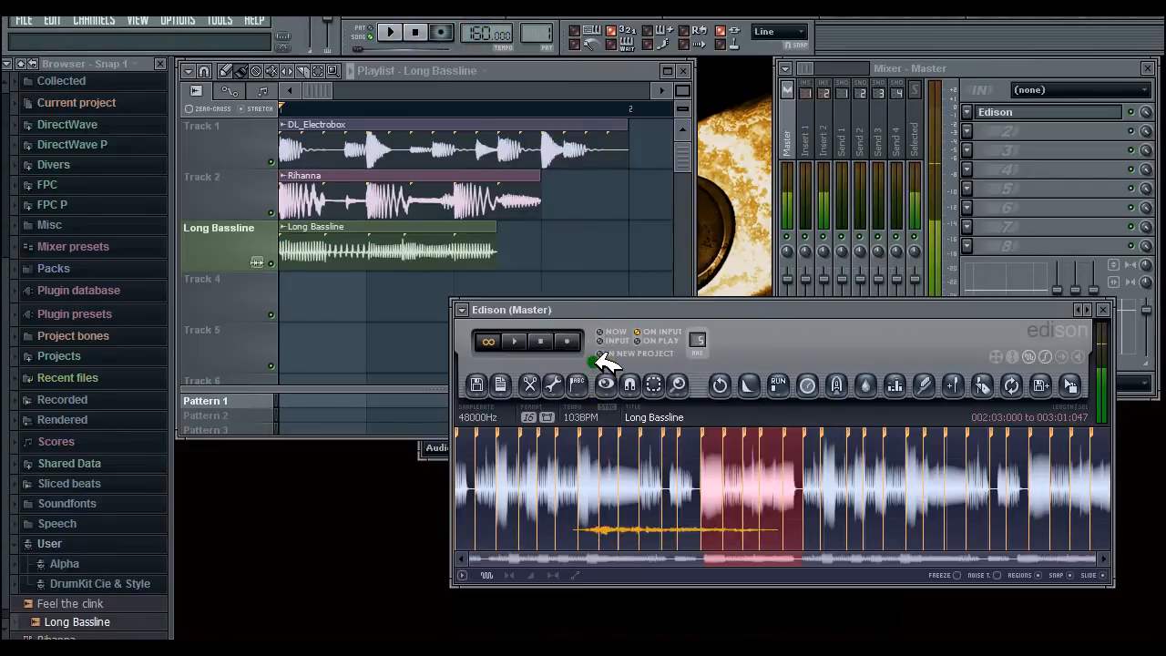
pyautogui.click(401, 32)
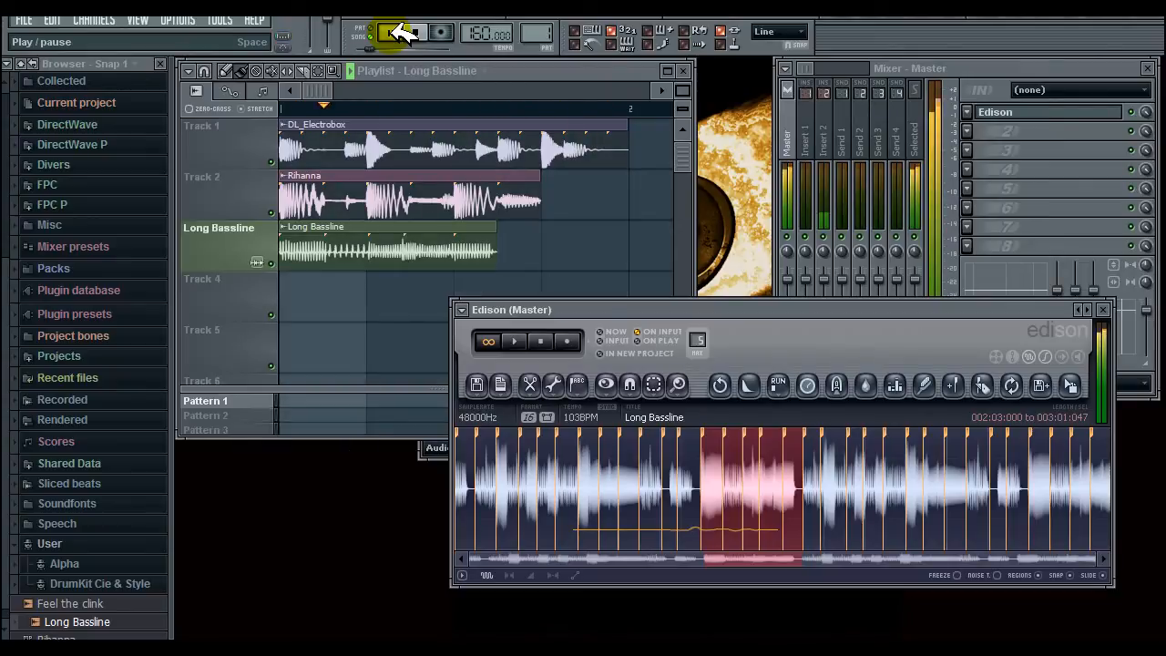
pyautogui.click(422, 33)
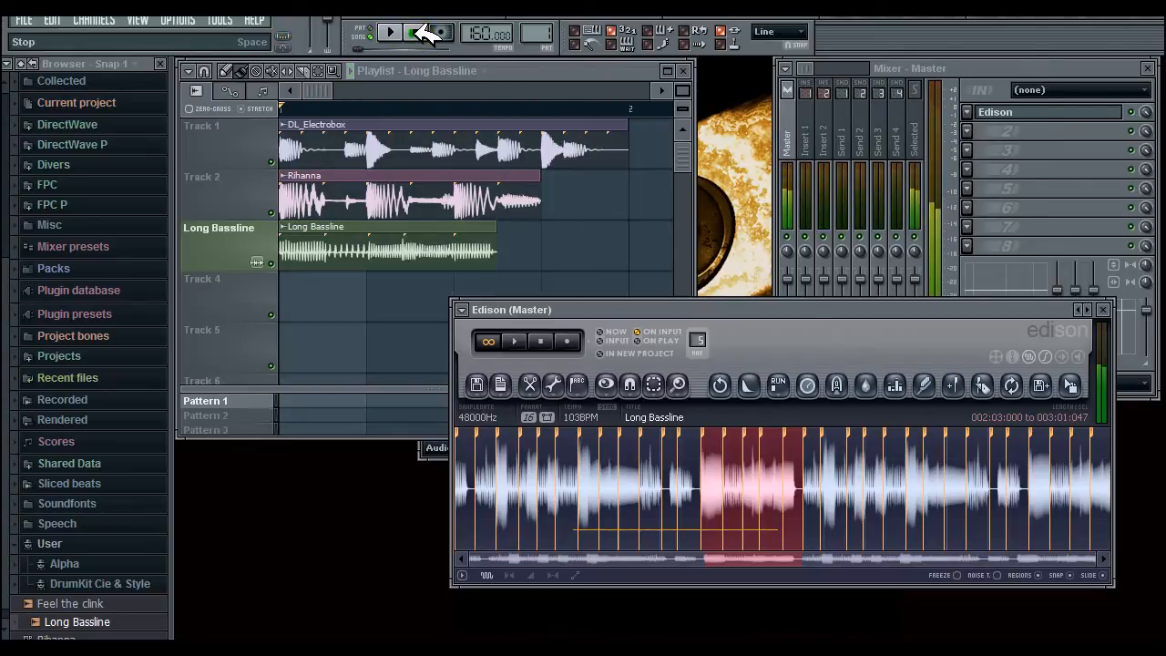
pyautogui.moveTo(669, 312); pyautogui.dragTo(493, 286)
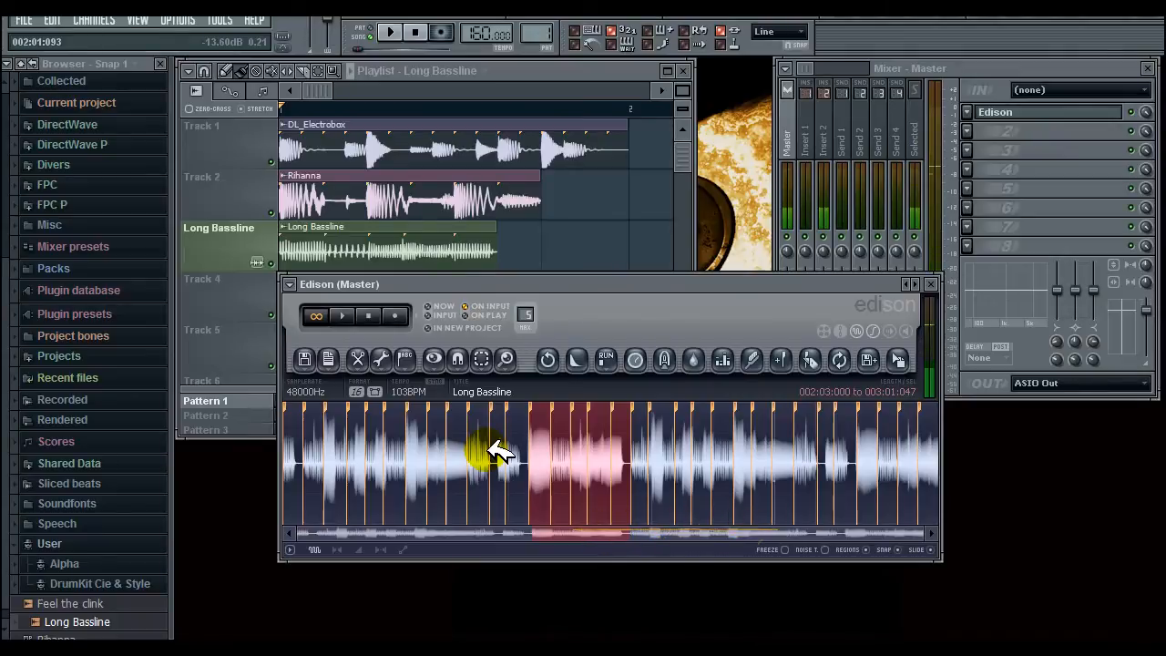
pyautogui.click(381, 315)
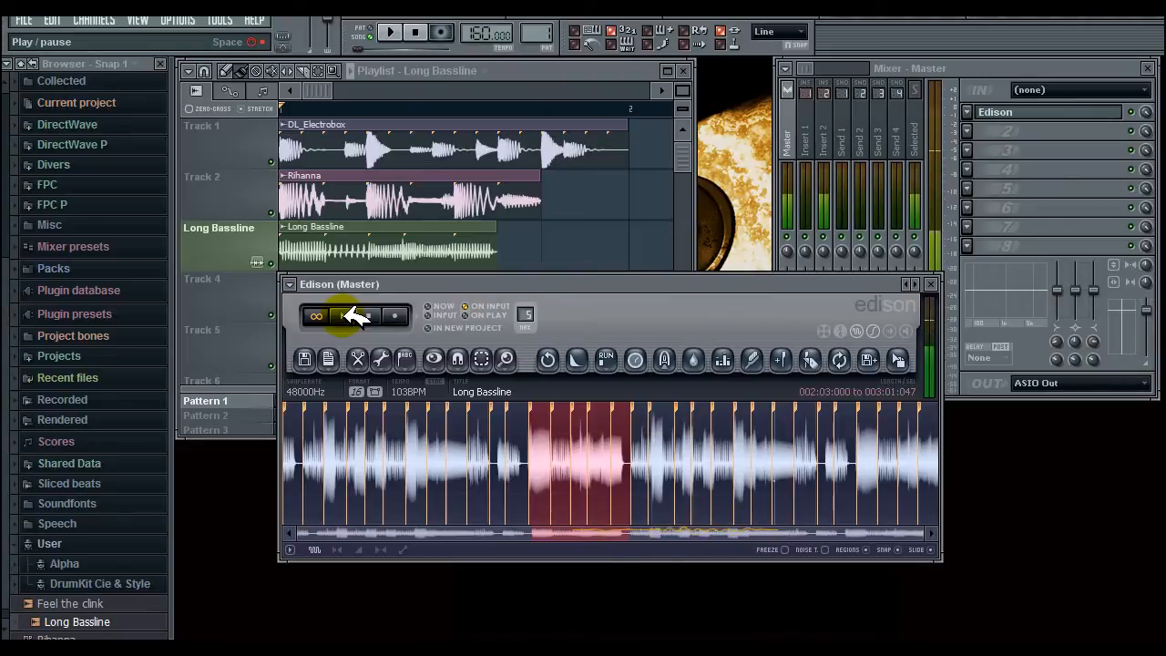
pyautogui.click(381, 315)
# - Move Edison aside, close its window and reopen it from the Master track's first effect slot
pyautogui.moveTo(495, 283); pyautogui.dragTo(94, 325)
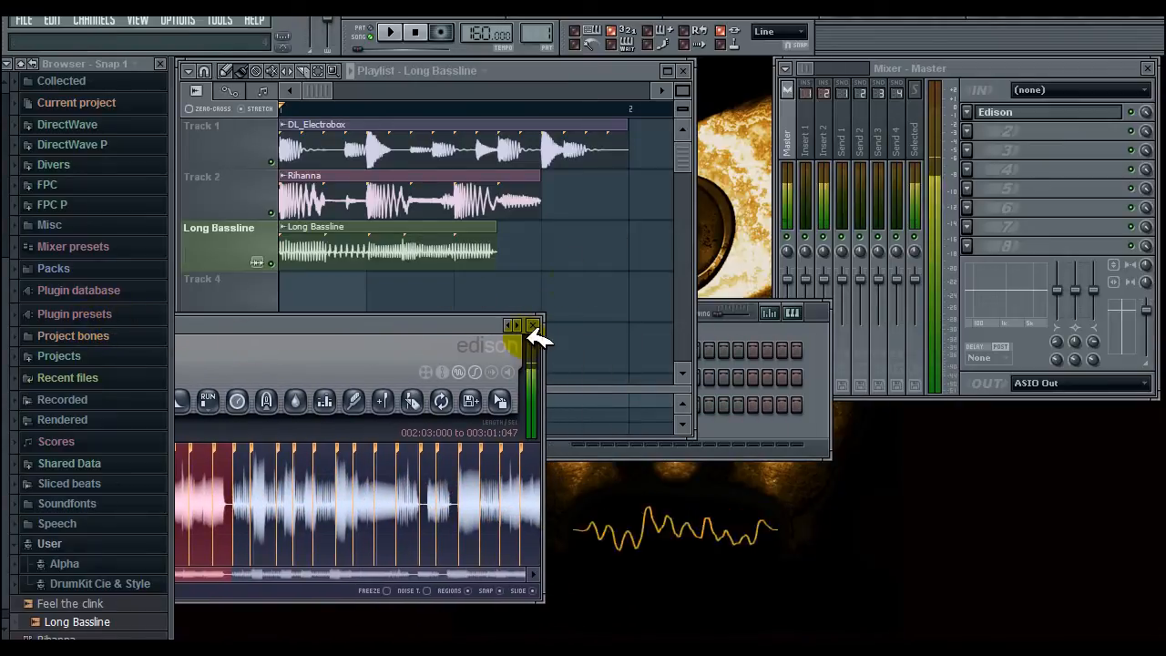
pyautogui.click(534, 325)
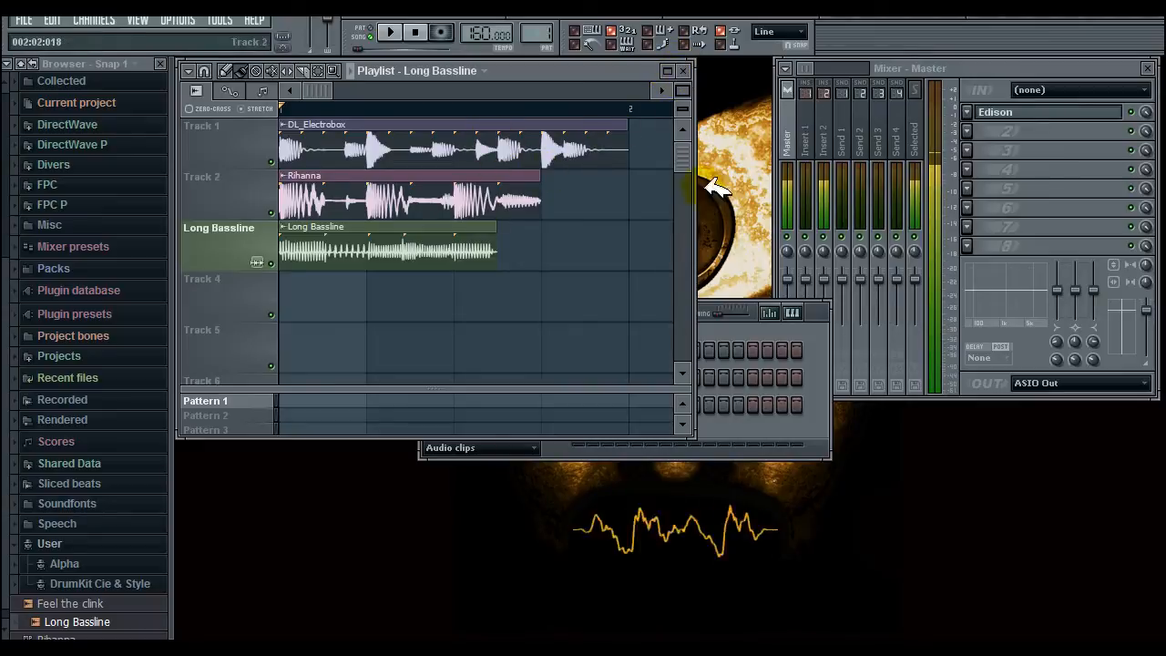
pyautogui.click(998, 117)
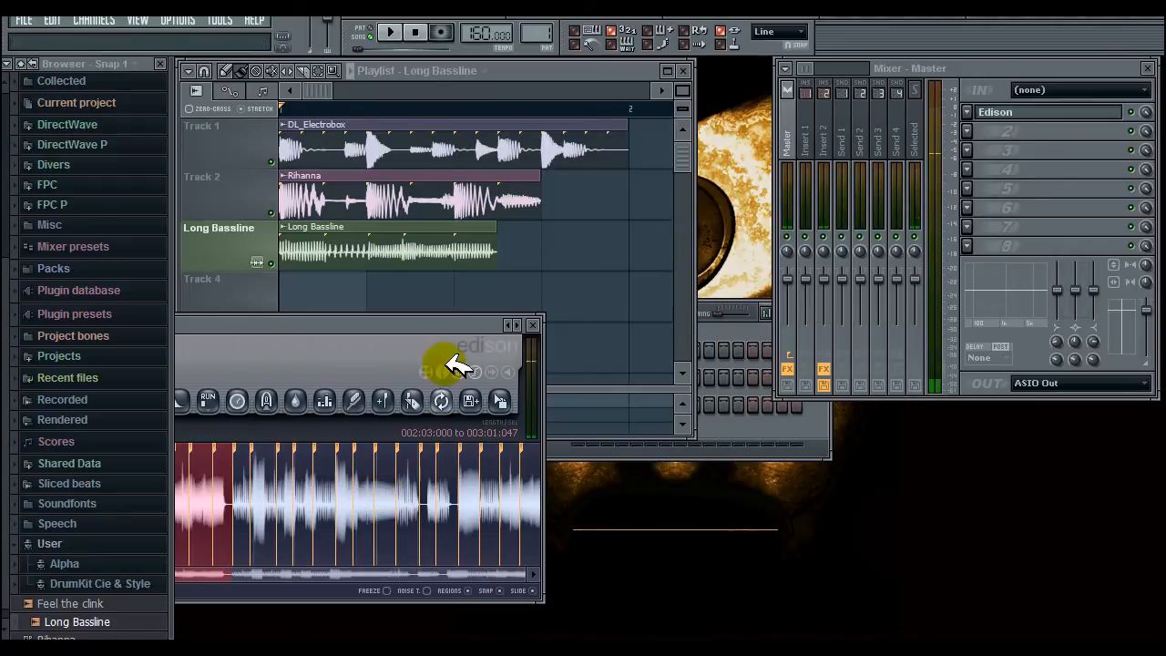
pyautogui.moveTo(433, 334); pyautogui.dragTo(535, 330)
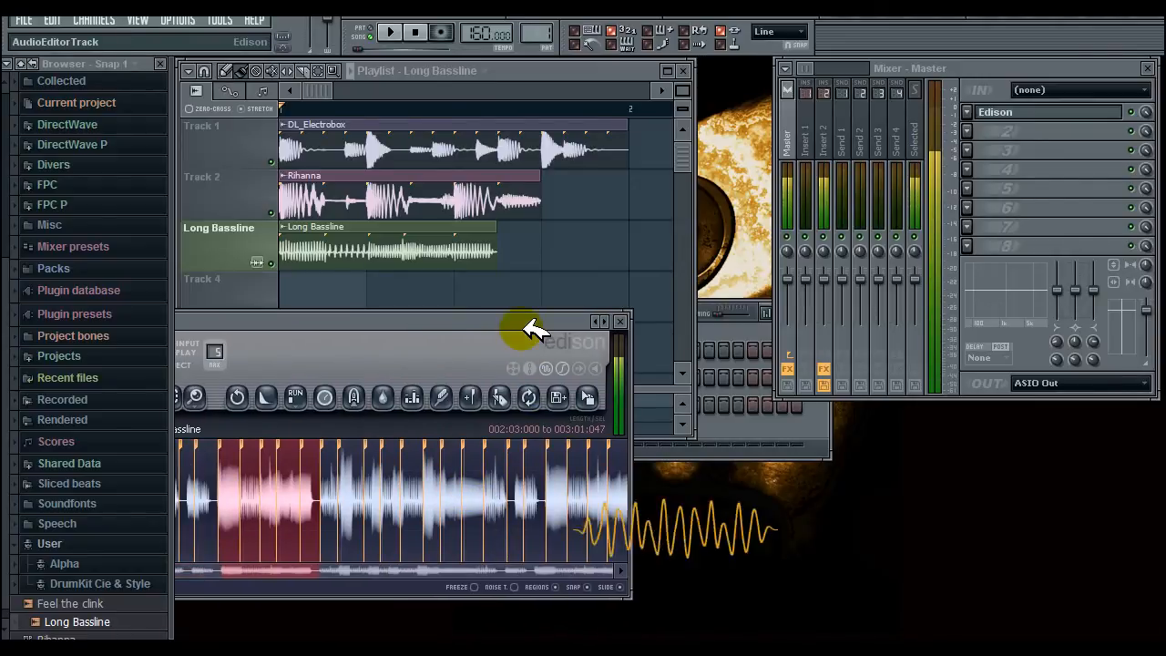